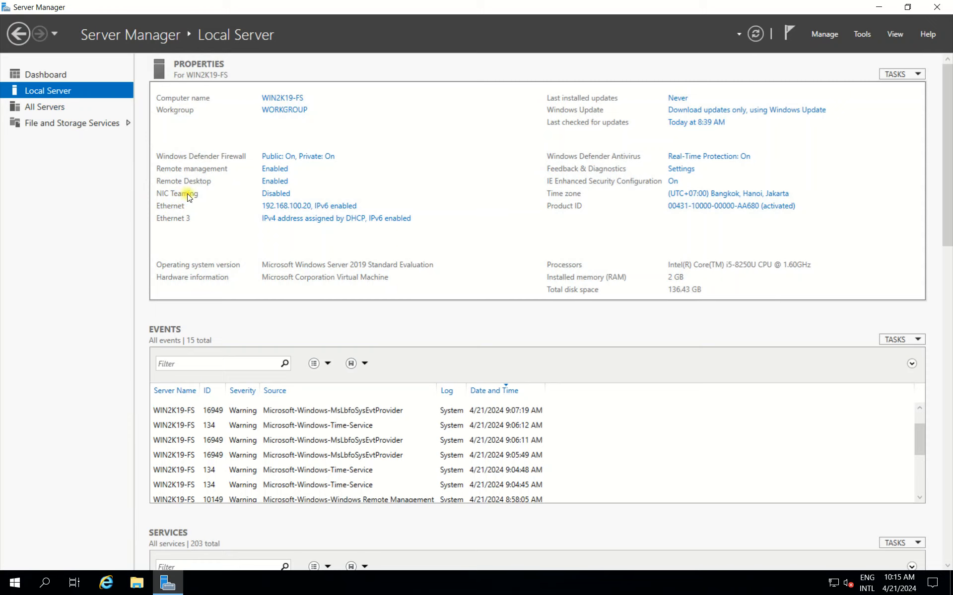
Review the server's NIC Teaming configuration and its Ethernet and Ethernet 3 adapters in Network Connections.
left_click(275, 194)
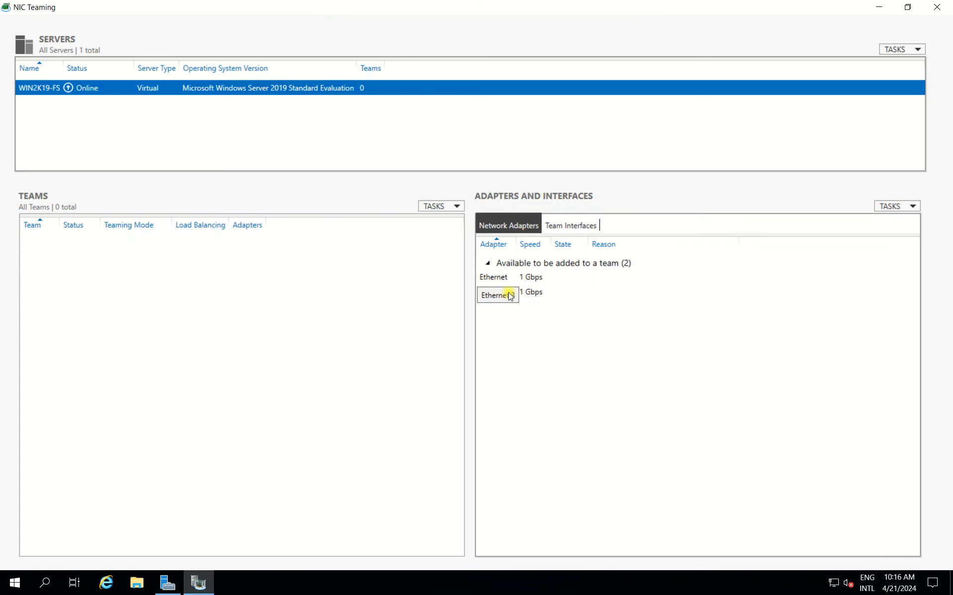
left_click(938, 8)
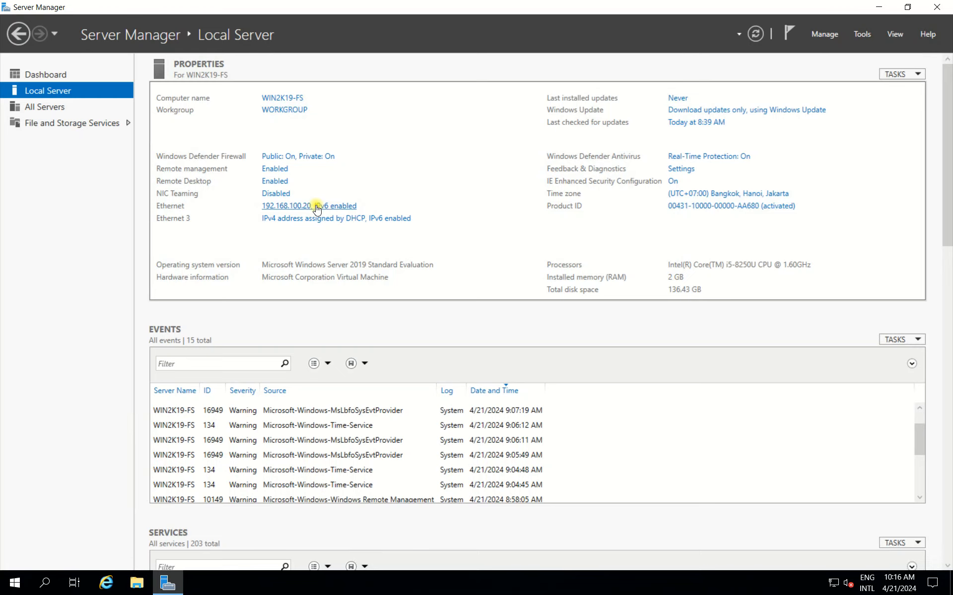
left_click(199, 192)
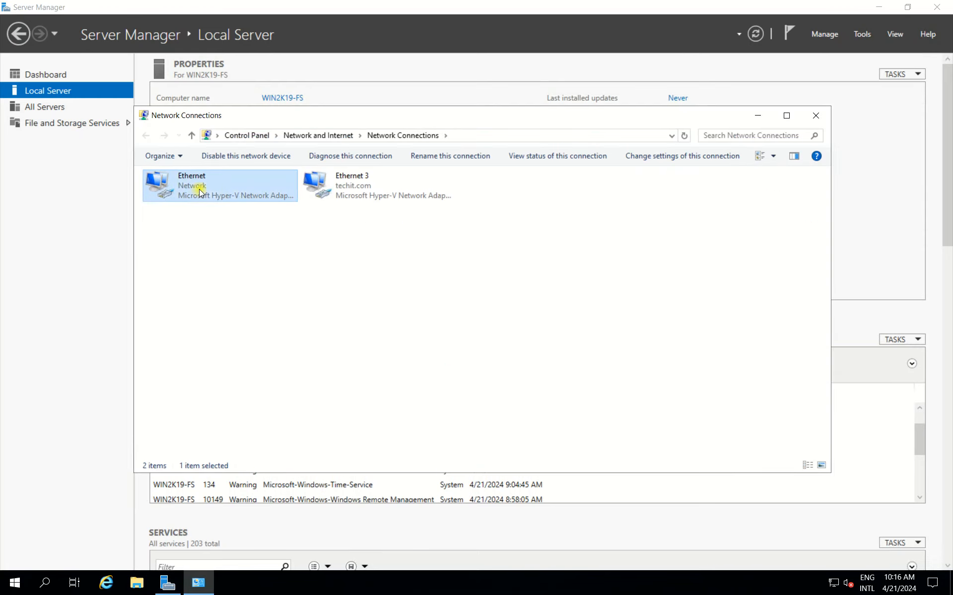
left_click(370, 189)
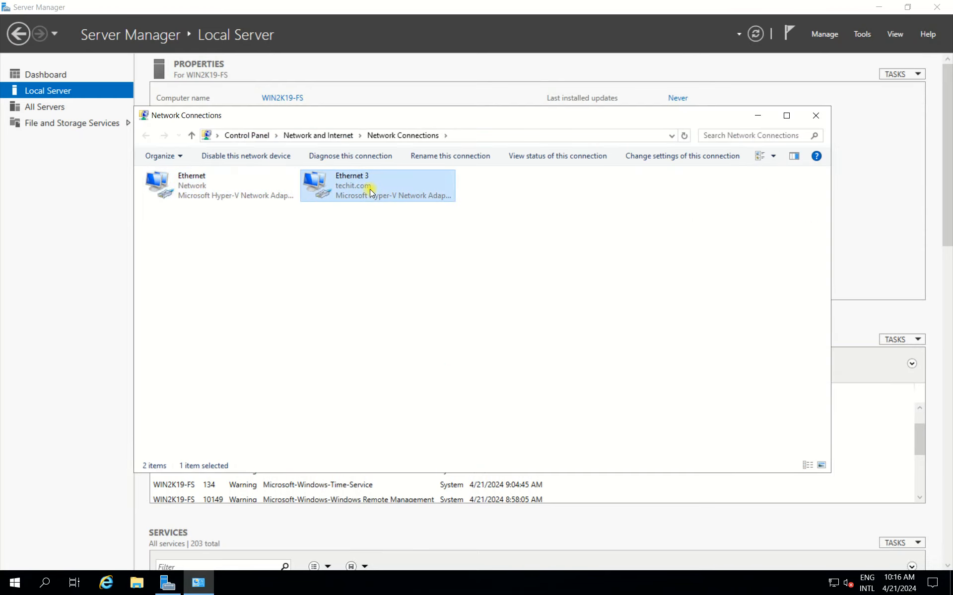
left_click_drag(562, 261, 110, 169)
left_click(582, 278)
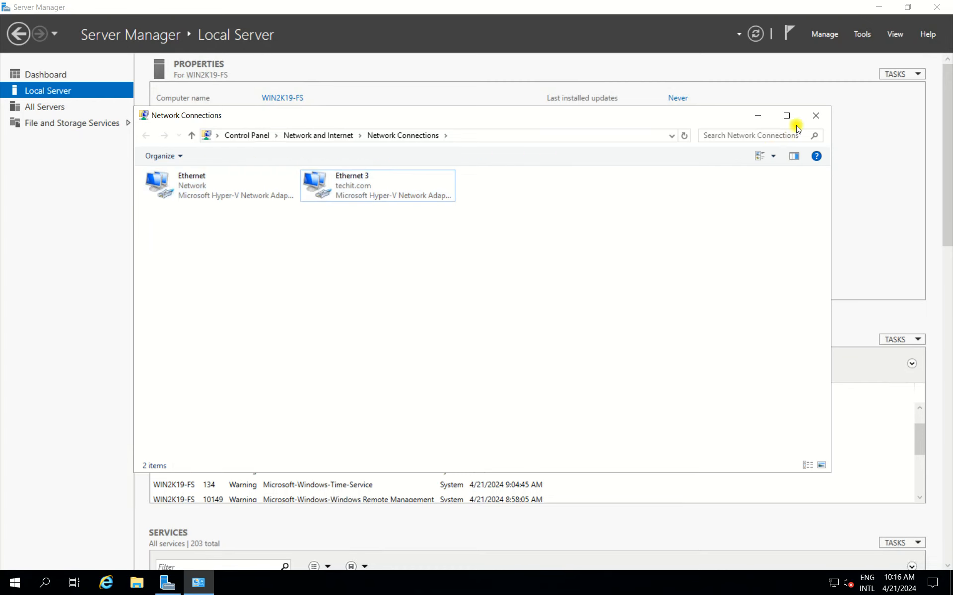
left_click(819, 113)
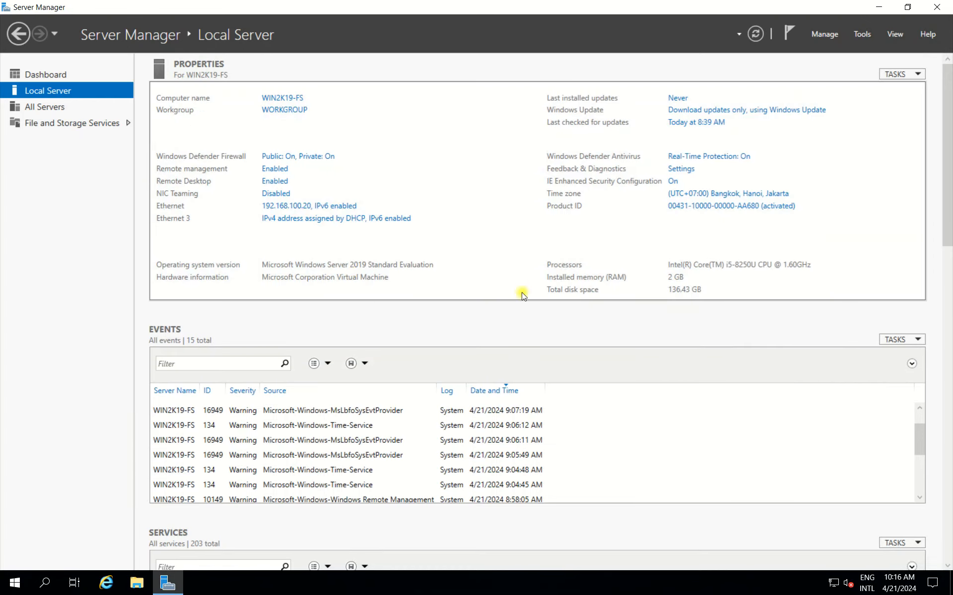
Start a new NIC team in NIC Teaming using the Ethernet adapter.
left_click(267, 194)
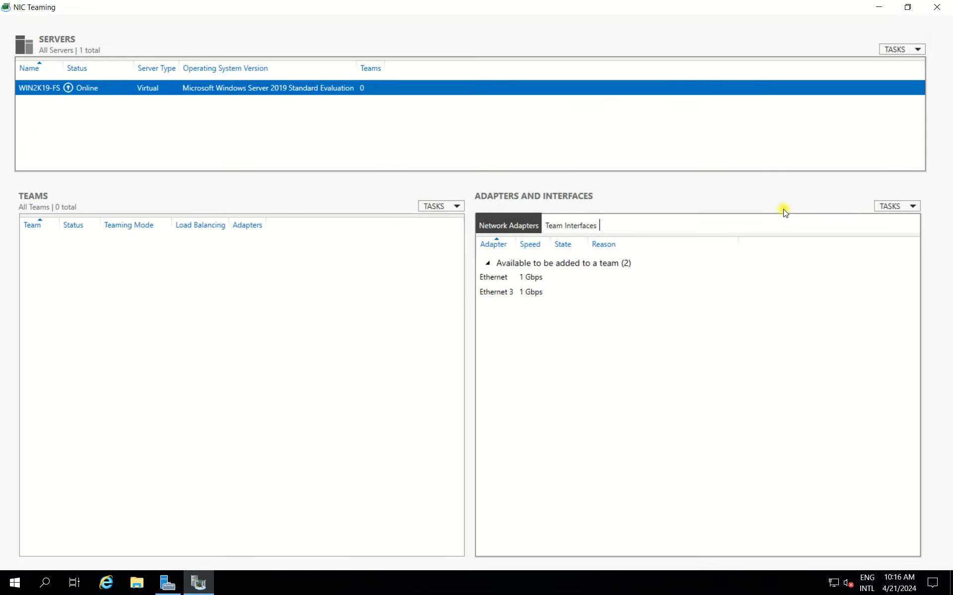
left_click(890, 206)
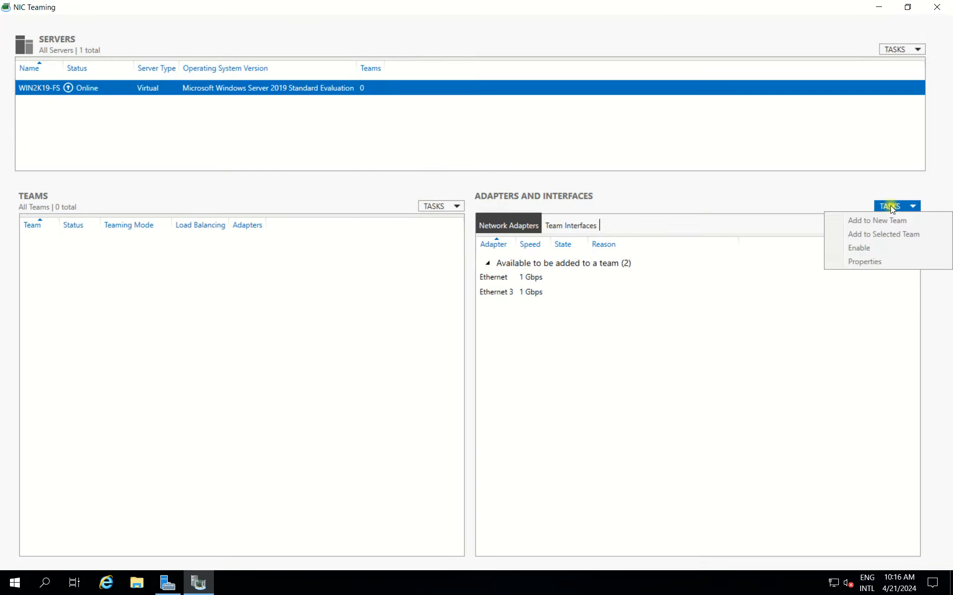
left_click(685, 378)
left_click(584, 226)
left_click(490, 227)
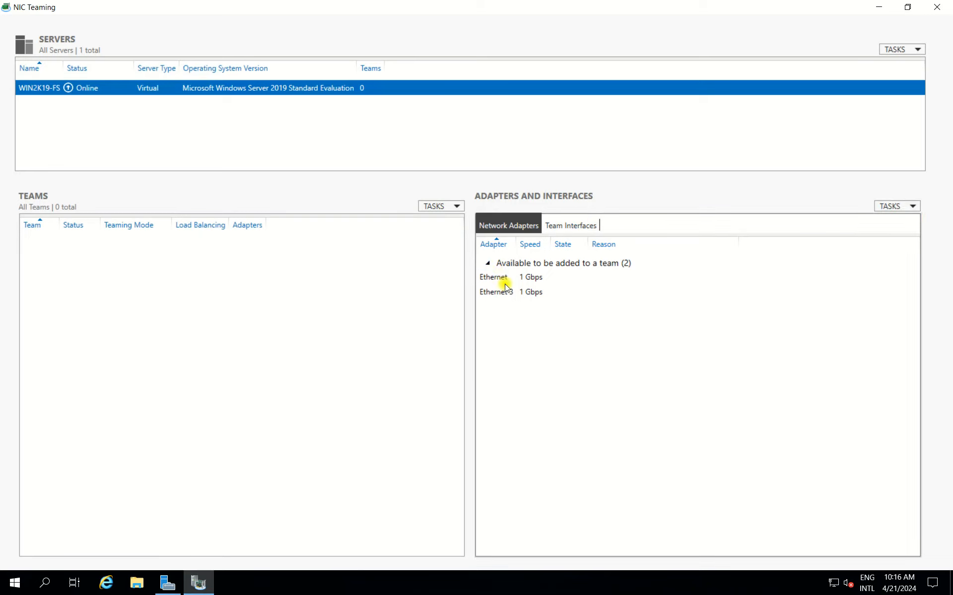
left_click(501, 277)
left_click(912, 207)
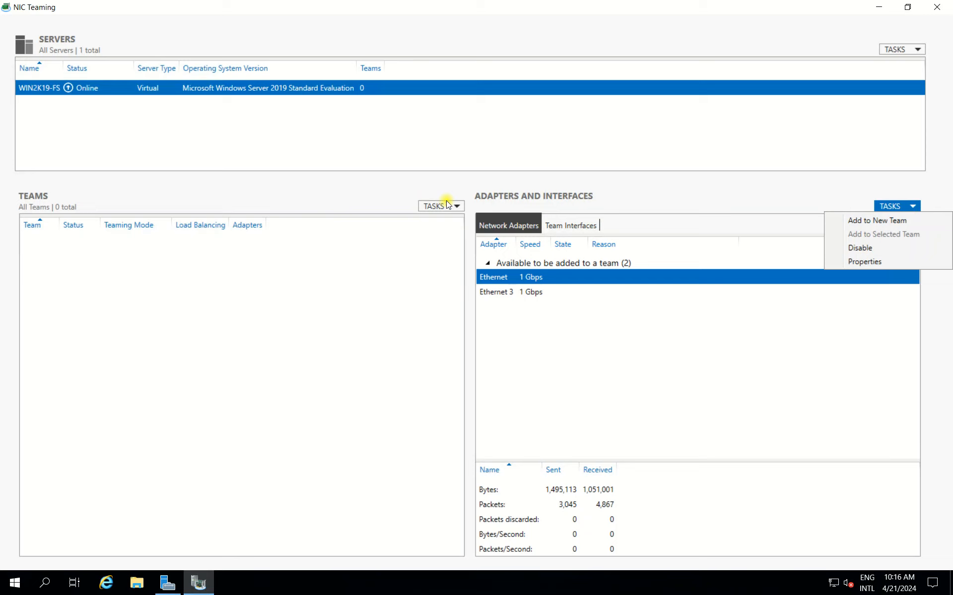
left_click(873, 221)
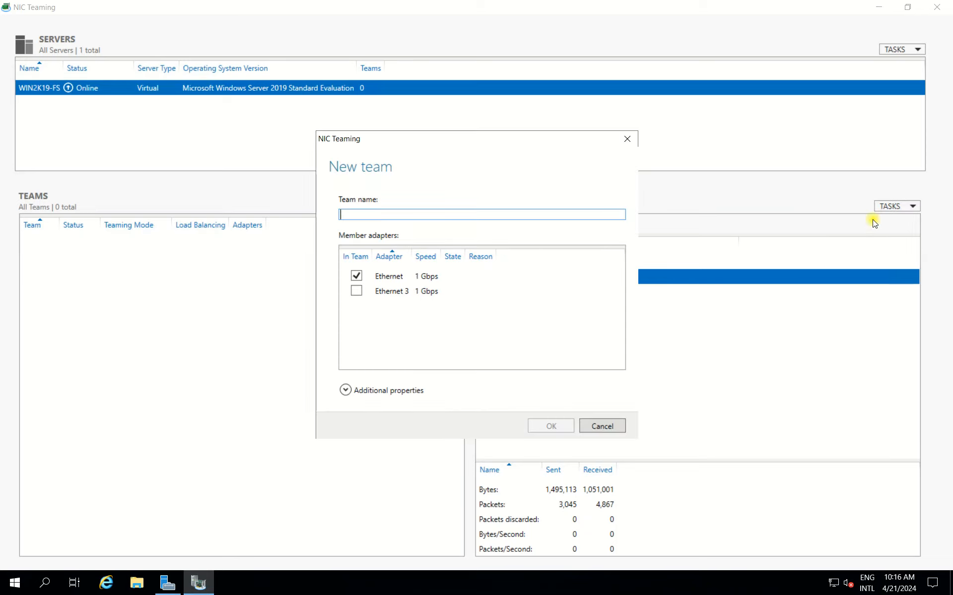
Name the new team NIC TEAM and include Ethernet 3 as a member adapter.
left_click_drag(464, 148, 444, 149)
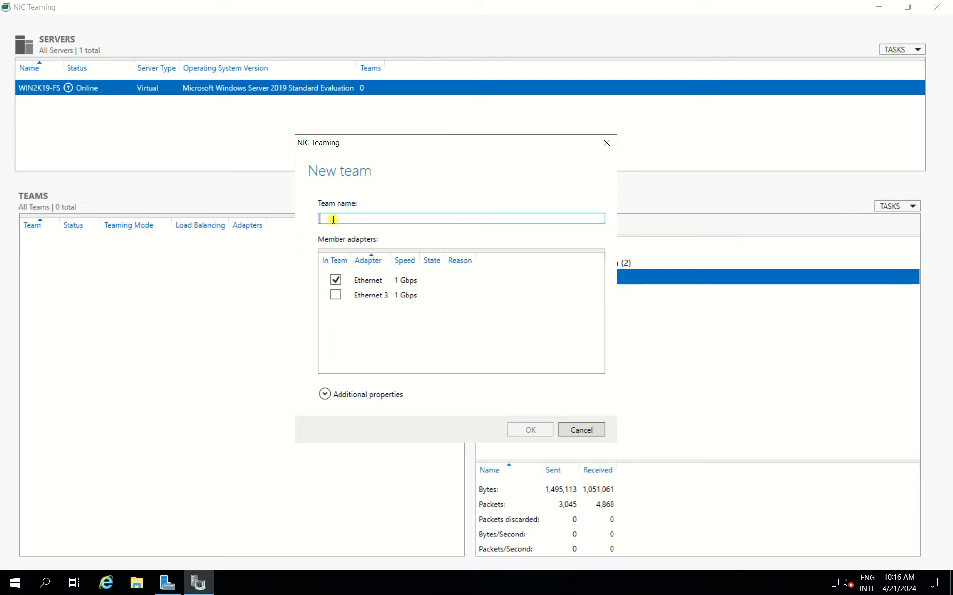
type("N")
key("BackSpace")
type("N")
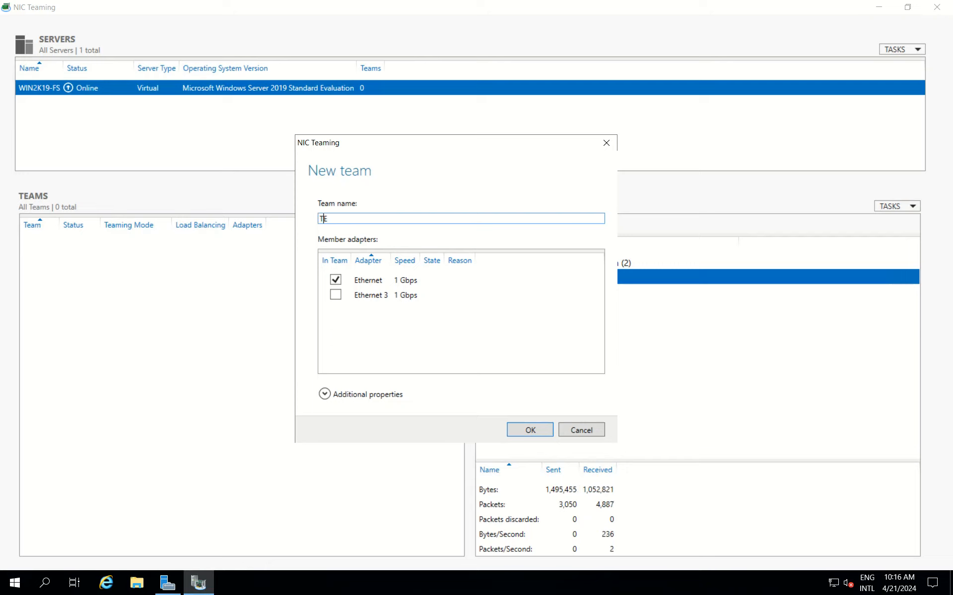
key("BackSpace")
type("NIC Team")
key("BackSpace")
key("BackSpace")
key("BackSpace")
type("EAM")
left_click(336, 298)
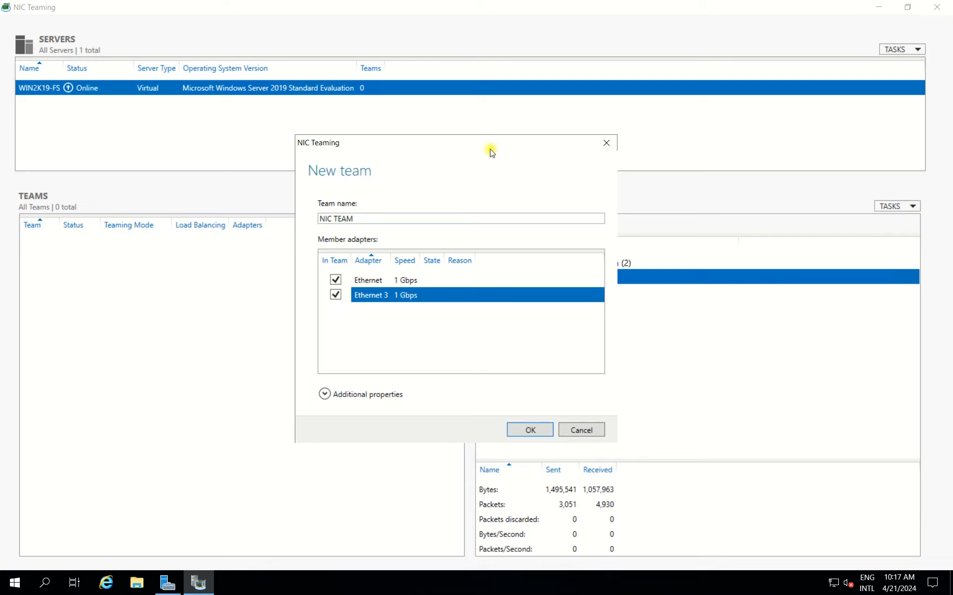
Set the team's standby adapter to None (all adapters Active) in the additional properties and create the team.
left_click_drag(452, 152, 455, 117)
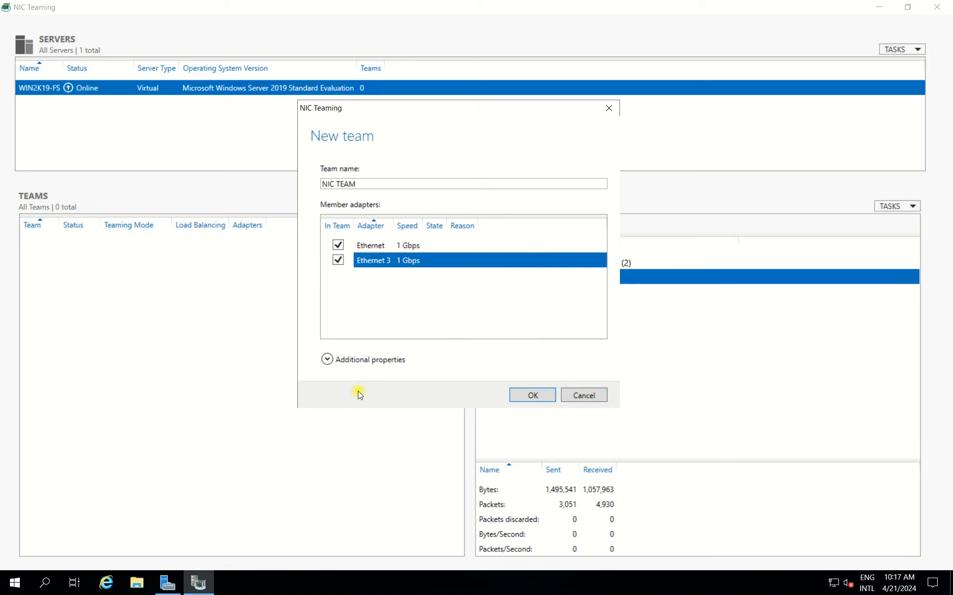
left_click(386, 368)
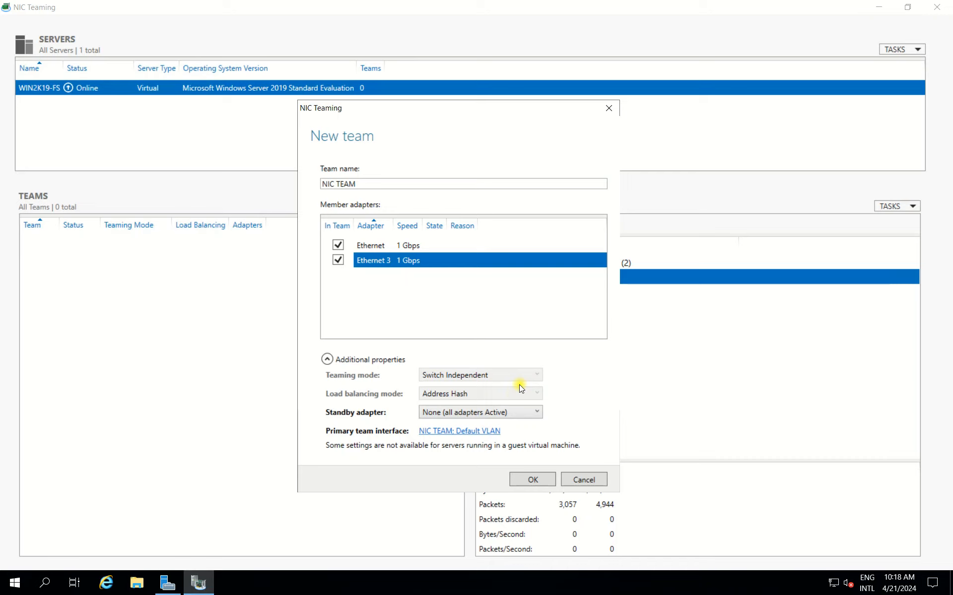
left_click(641, 395)
left_click(463, 412)
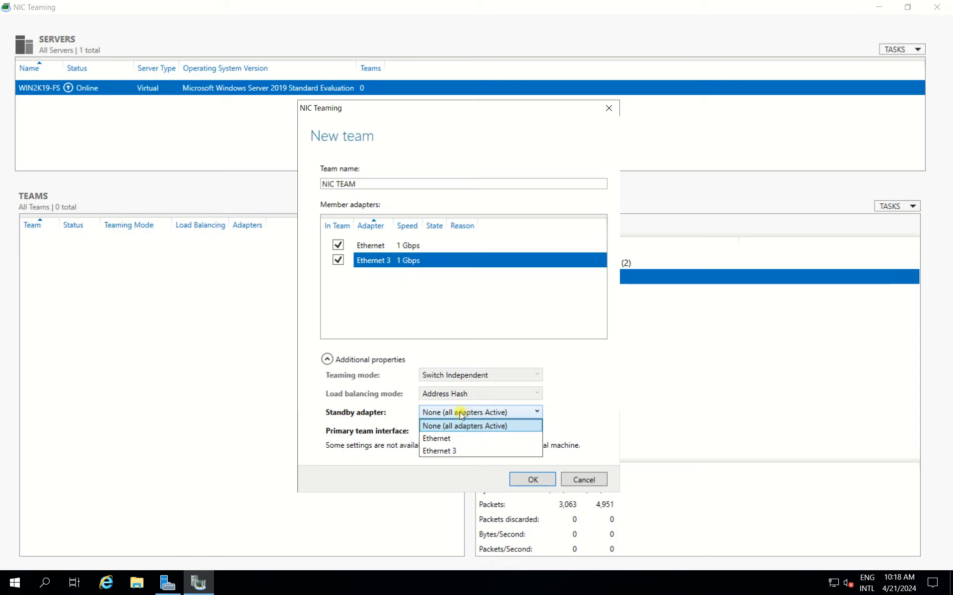
left_click(454, 450)
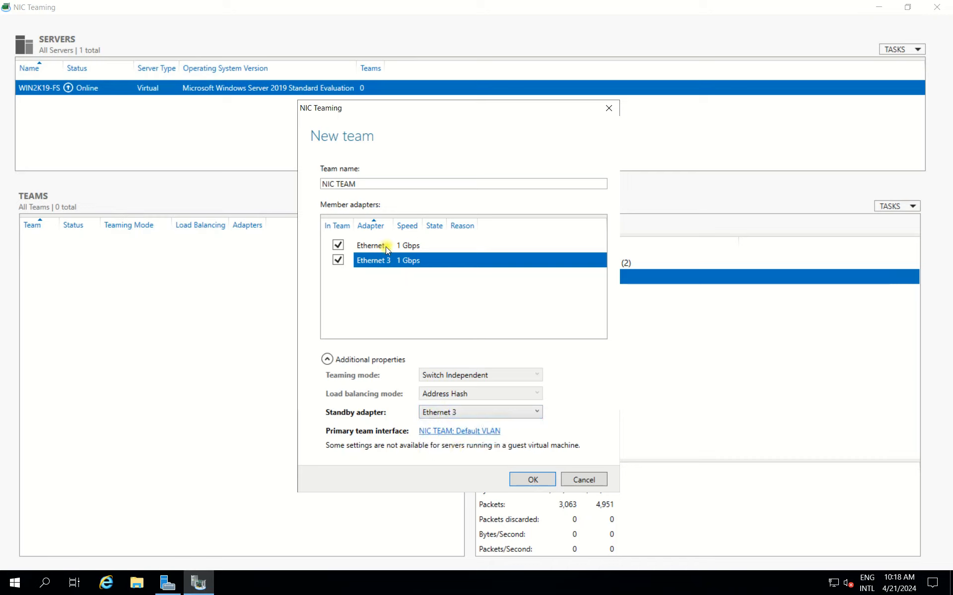
left_click(437, 414)
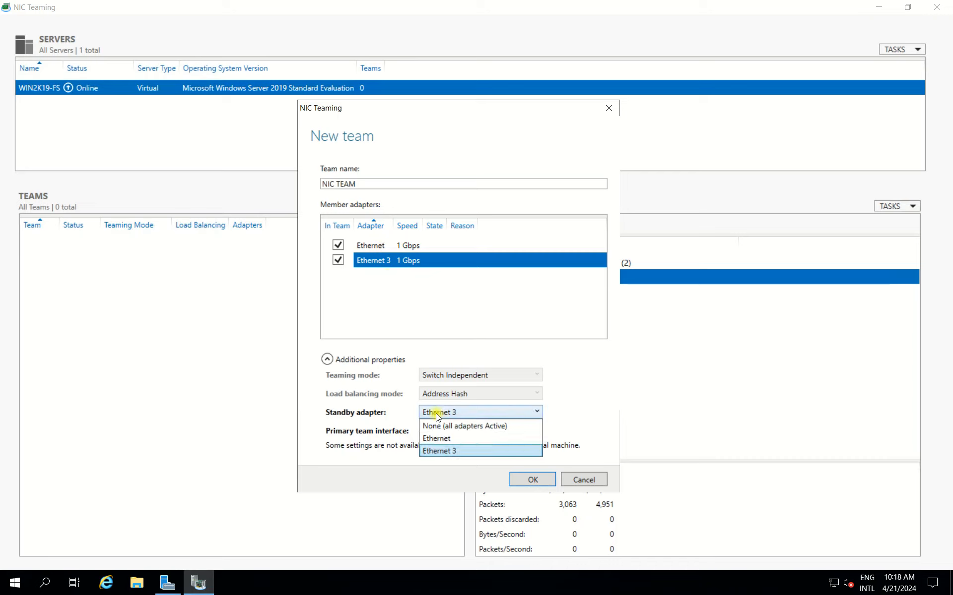
left_click(449, 427)
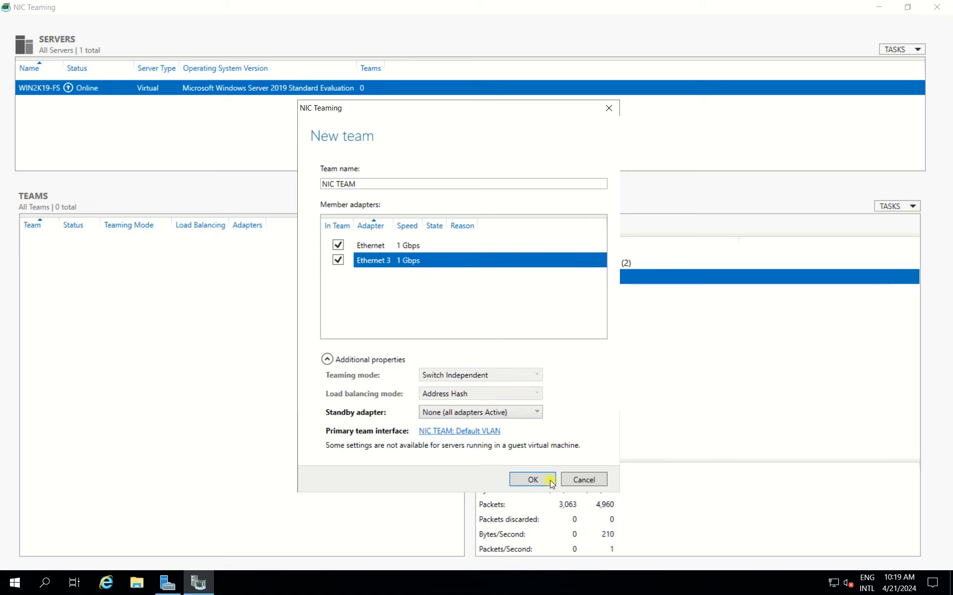
left_click(532, 480)
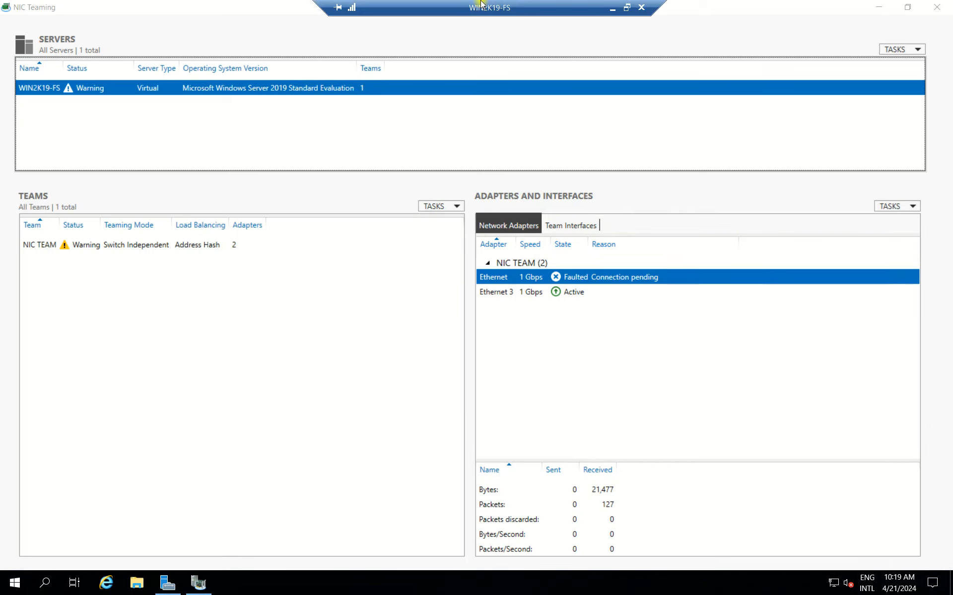
Check the state and traffic statistics of the Ethernet and Ethernet 3 adapters in the team.
left_click(500, 292)
left_click(523, 279)
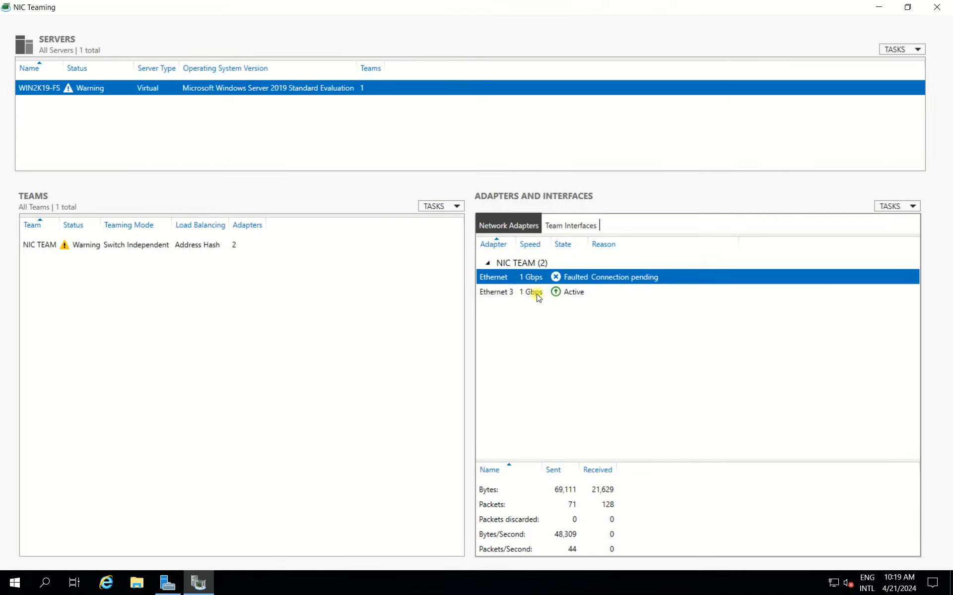
left_click(528, 297)
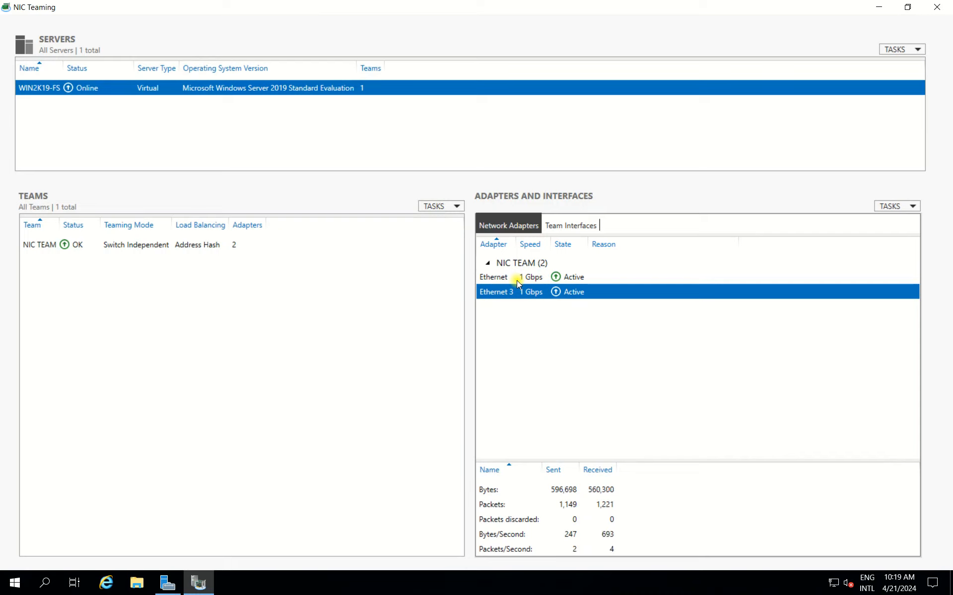
left_click(516, 281)
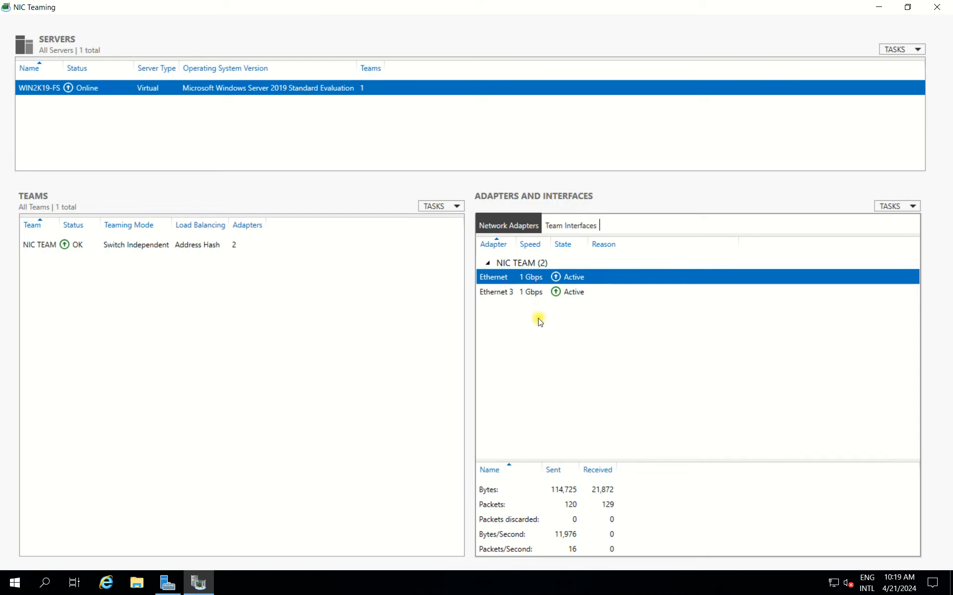
left_click(508, 295)
left_click(508, 281)
Switch back to Server Manager and reload the Local Server properties.
left_click(872, 9)
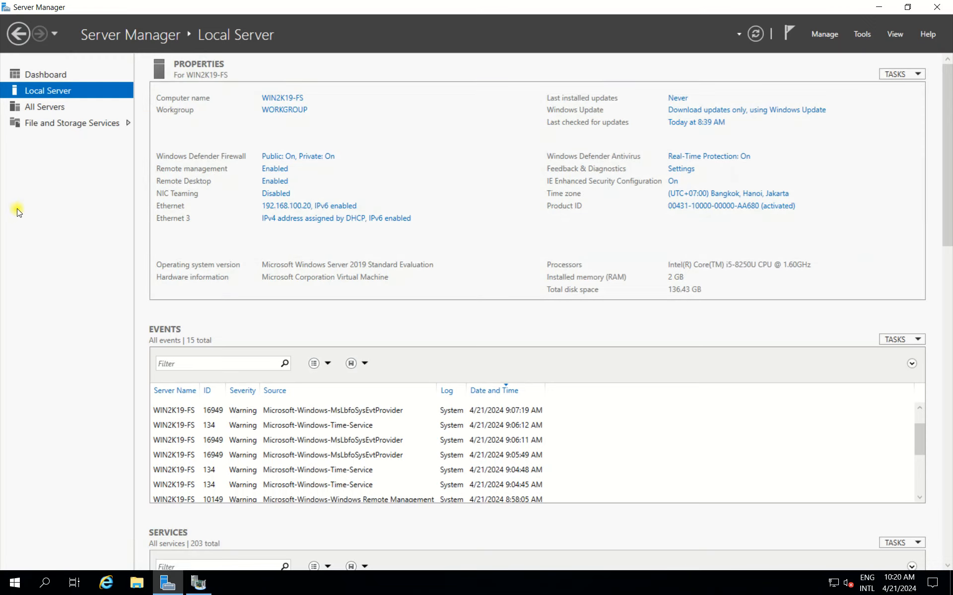
left_click(42, 105)
left_click(56, 89)
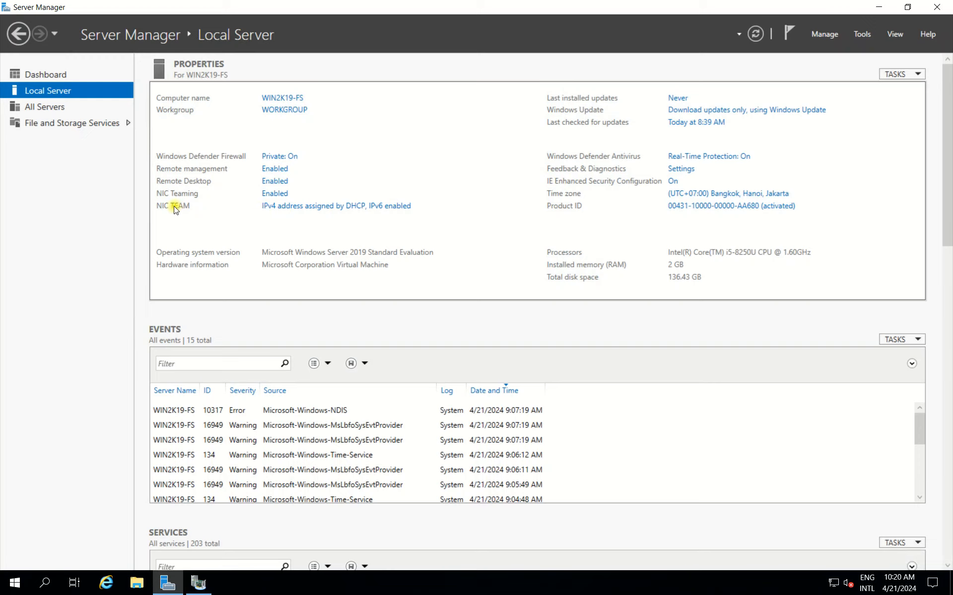
Open Network Connections for the team adapter and look over Ethernet, Ethernet 3 and NIC TEAM.
left_click(320, 211)
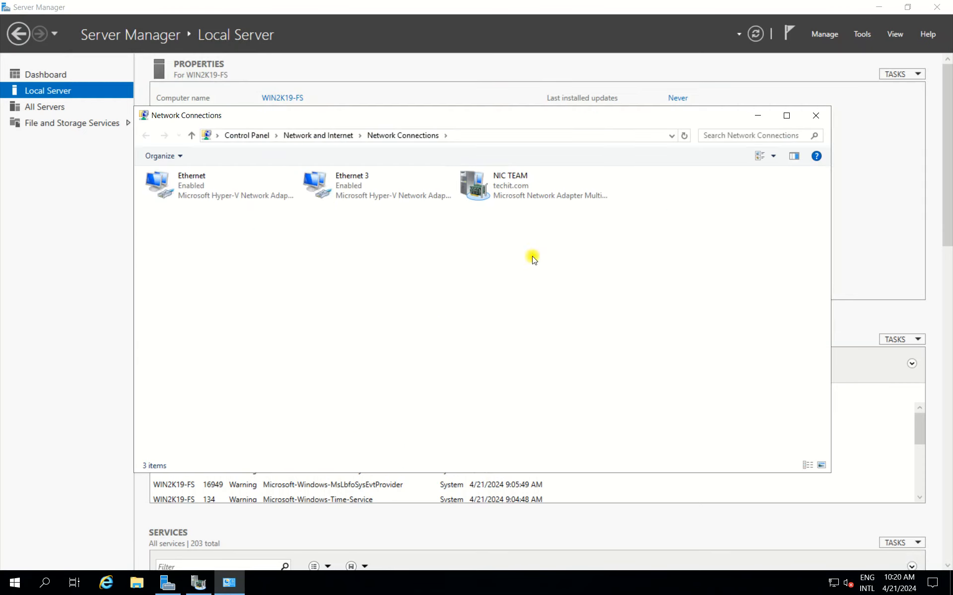
left_click(191, 175)
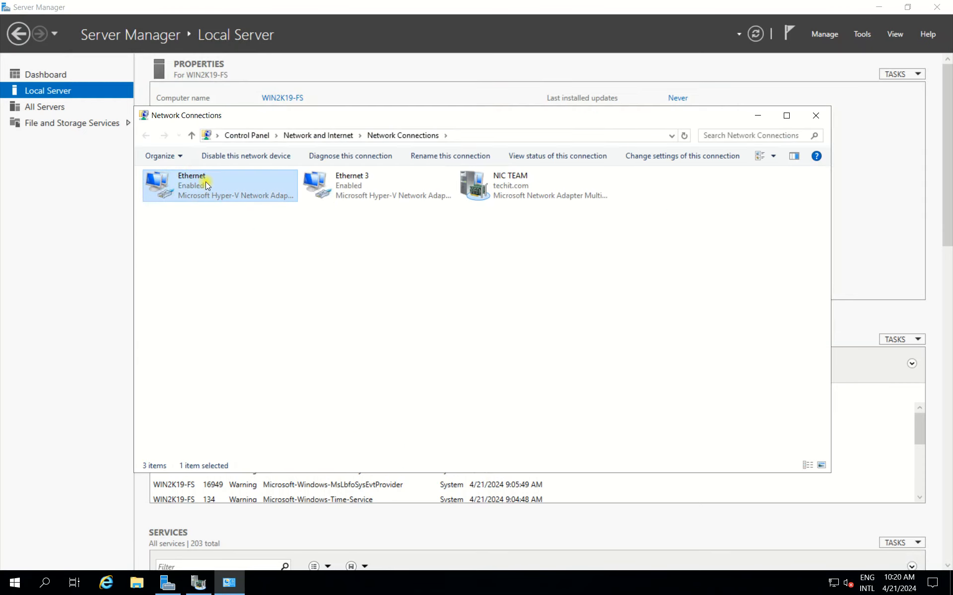
left_click(346, 183)
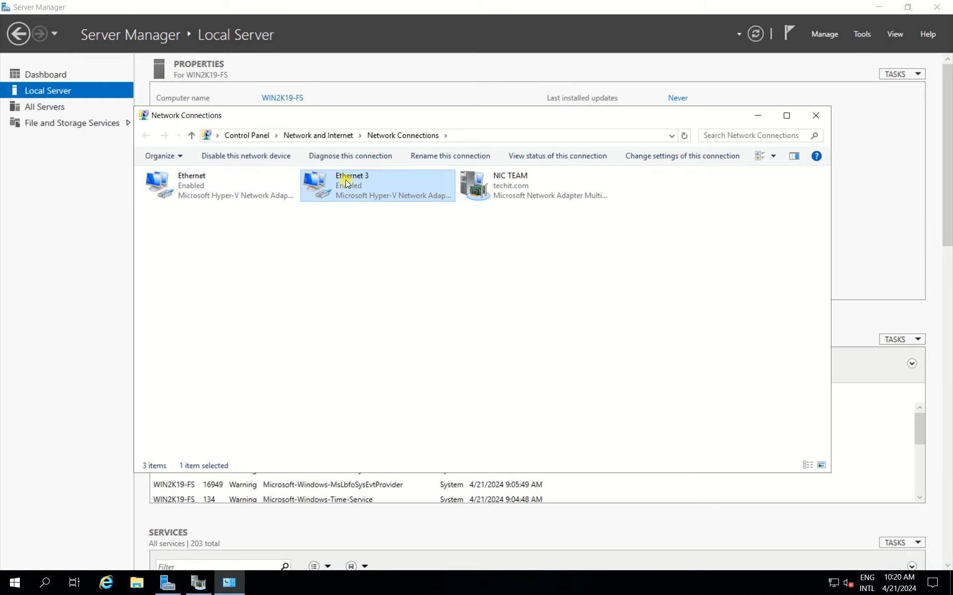
left_click(544, 191)
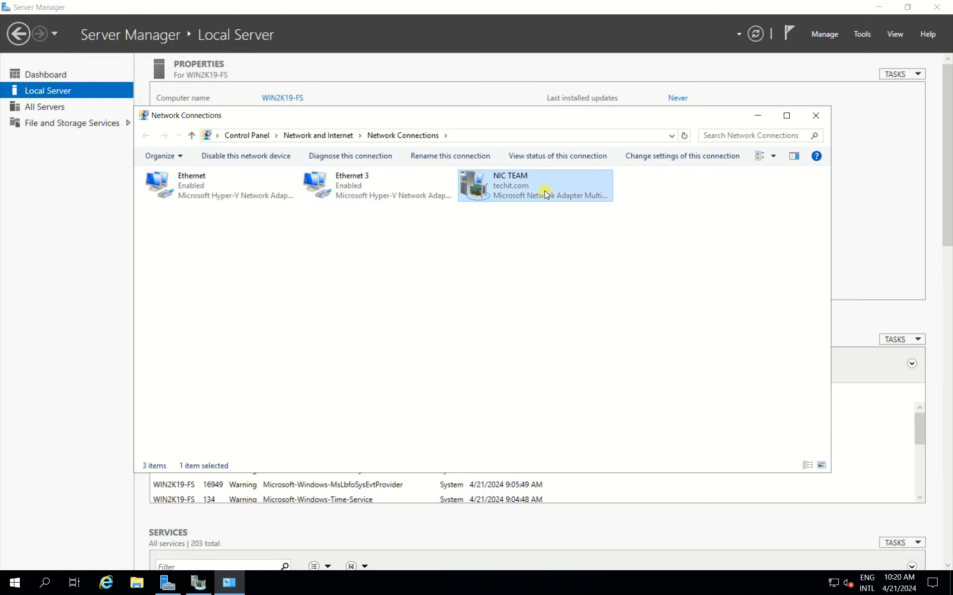
Inspect the Ethernet adapter's properties for its protocol bindings, including Internet Protocol Version 4, and close them.
right_click(197, 183)
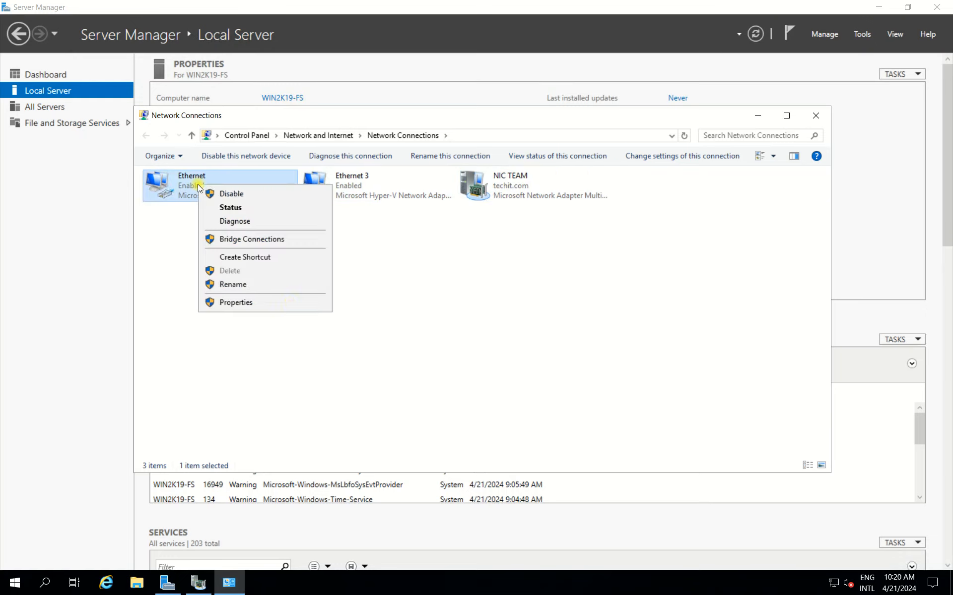
left_click(250, 303)
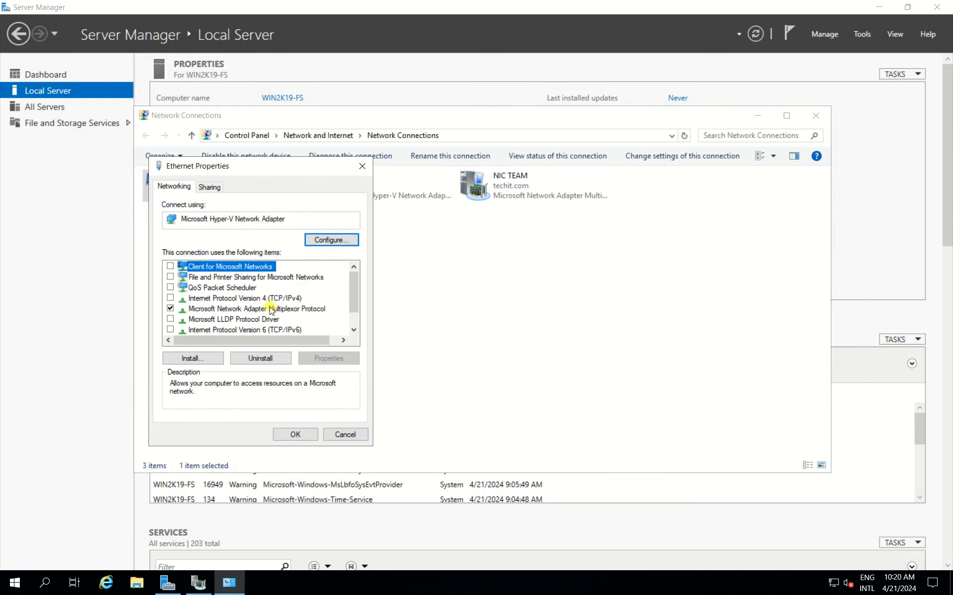
left_click(185, 297)
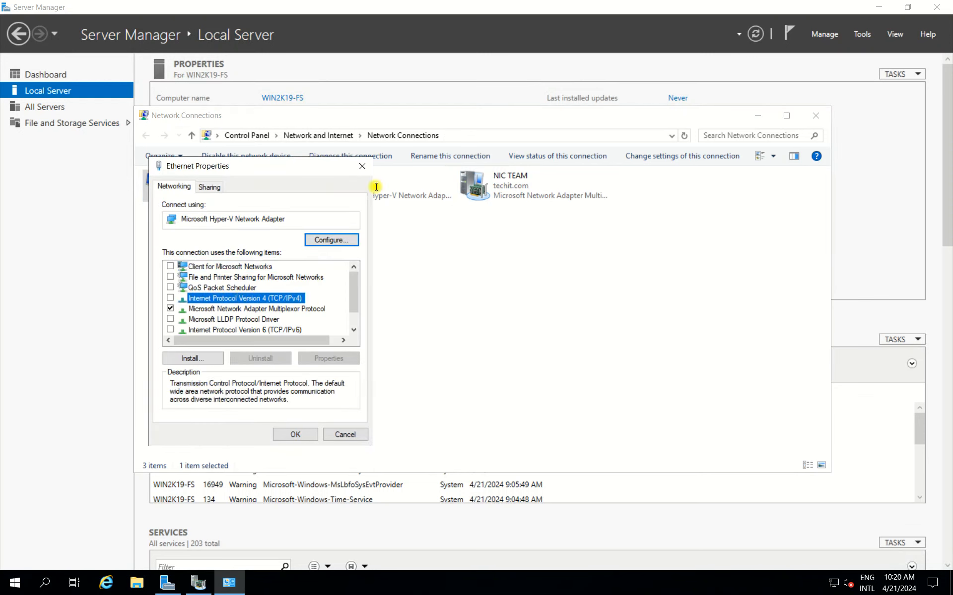
left_click(363, 166)
Inspect the Ethernet 3 adapter's properties for its protocol bindings, including Internet Protocol Version 4, and close them.
left_click(354, 192)
right_click(355, 192)
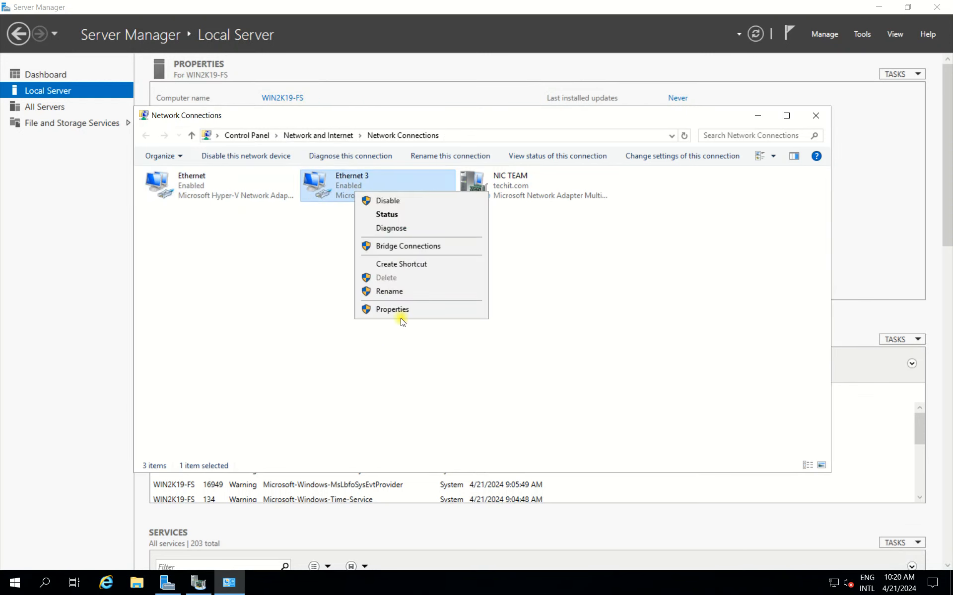
left_click(403, 307)
left_click(279, 297)
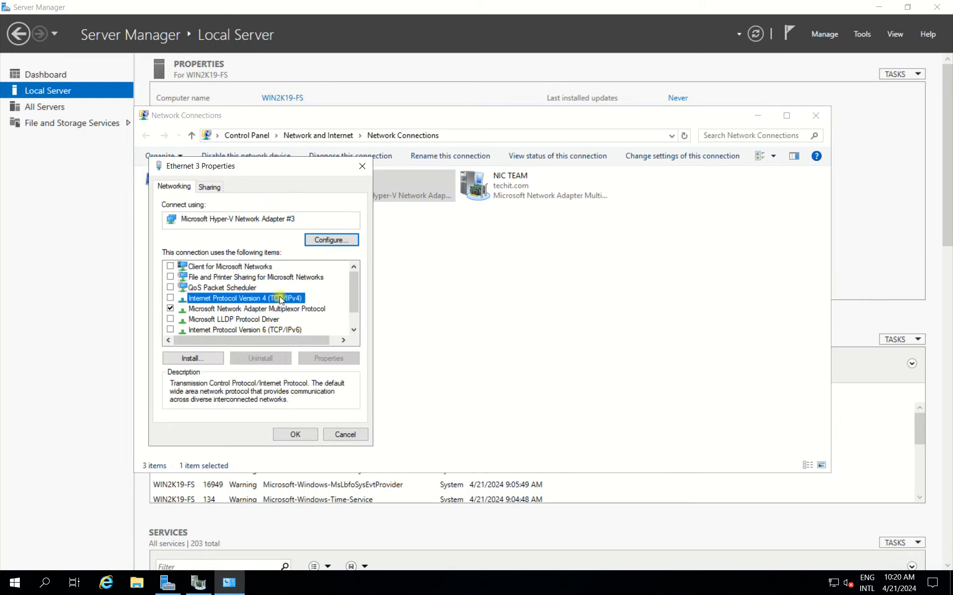
left_click(362, 167)
Set NIC TEAM's Internet Protocol Version 4 to obtain both the IP address and the DNS server address automatically.
left_click(501, 186)
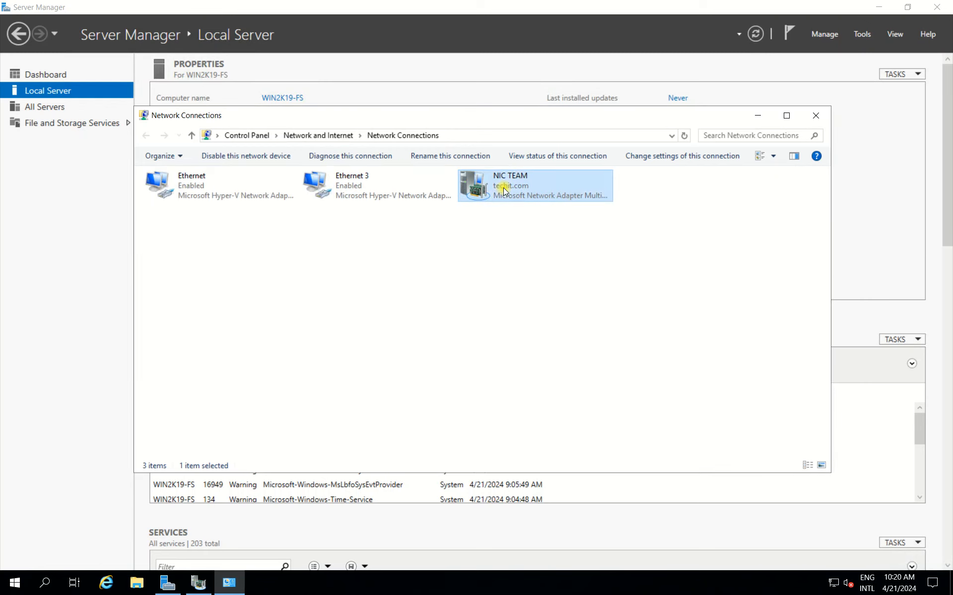
right_click(501, 187)
left_click(553, 303)
double_click(221, 318)
left_click_drag(360, 217, 435, 214)
left_click(268, 300)
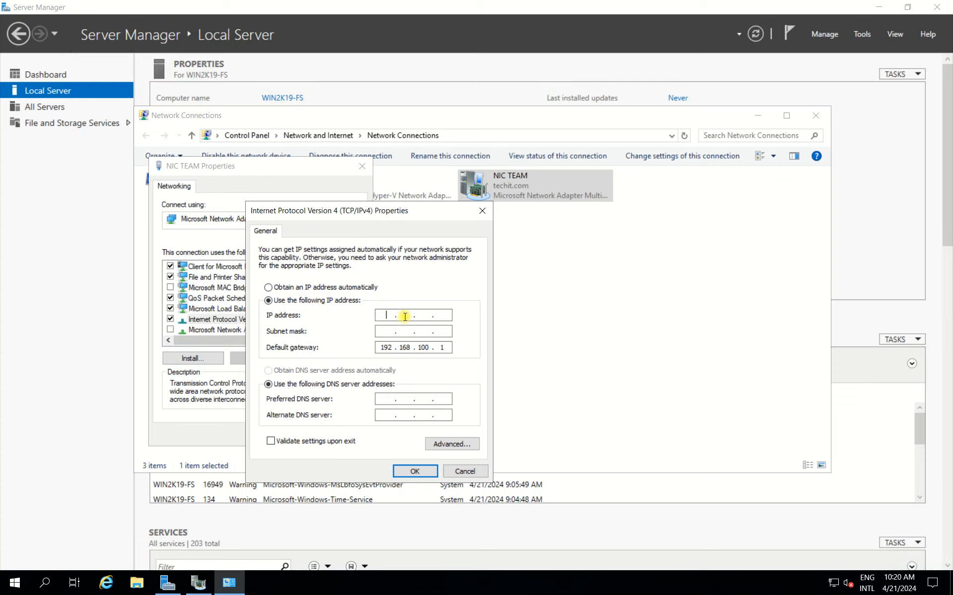
left_click(365, 288)
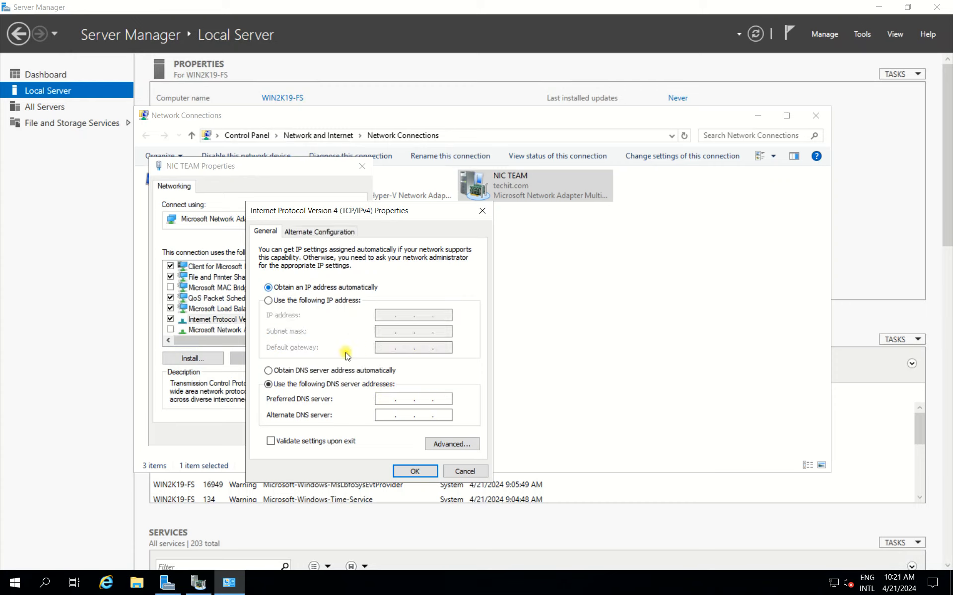
left_click(280, 370)
left_click_drag(412, 208, 466, 176)
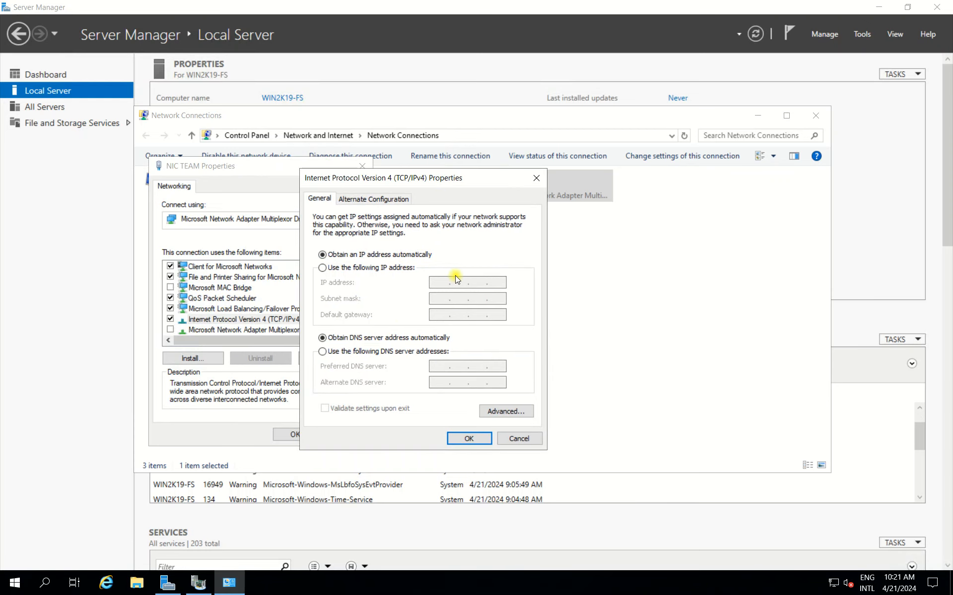
left_click(470, 438)
left_click(279, 433)
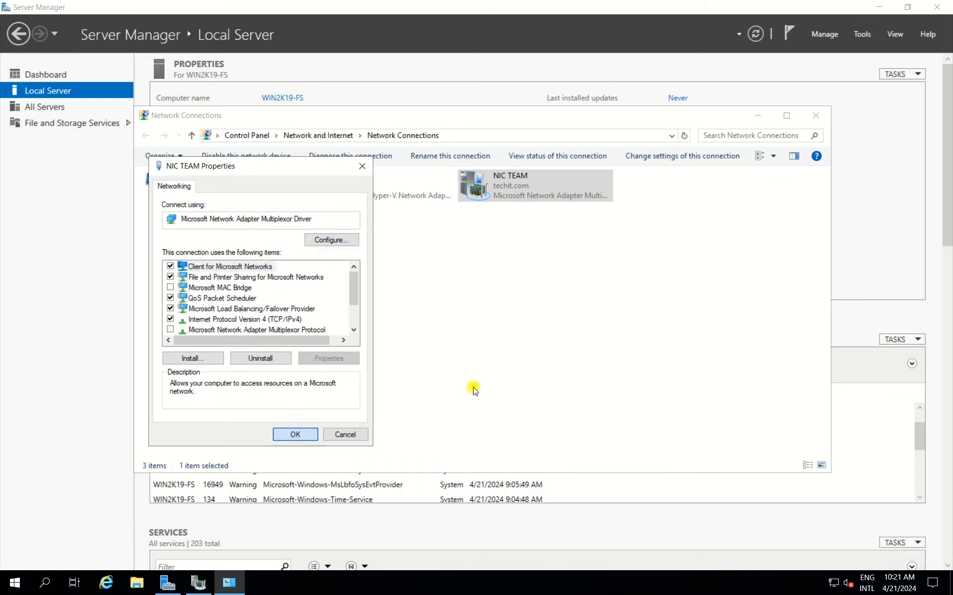
Open Command Prompt and start a continuous connectivity test with "ping google.com -t".
key("super+r")
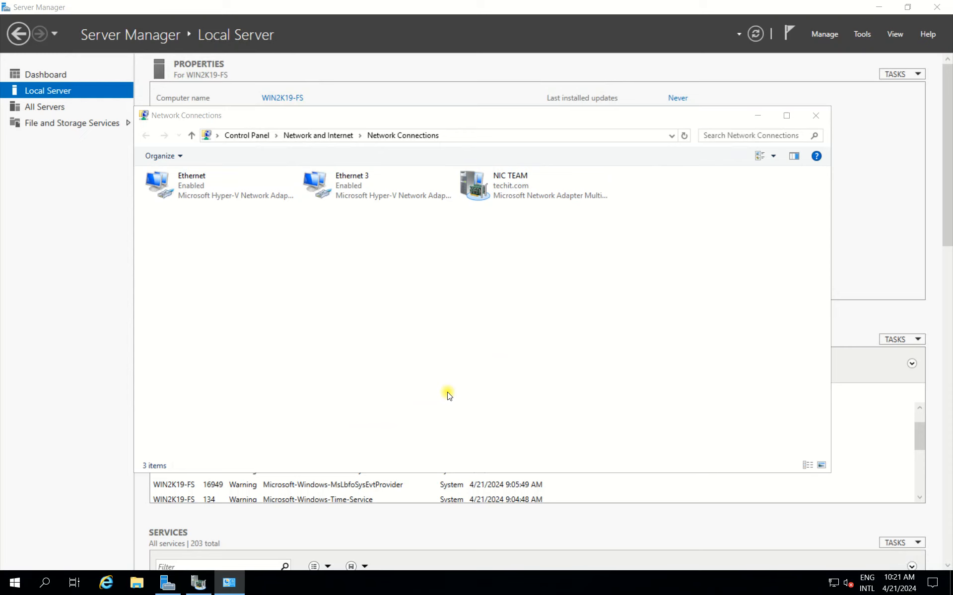
left_click(478, 121)
left_click_drag(453, 114, 589, 117)
left_click(39, 338)
key("super")
type("cmd")
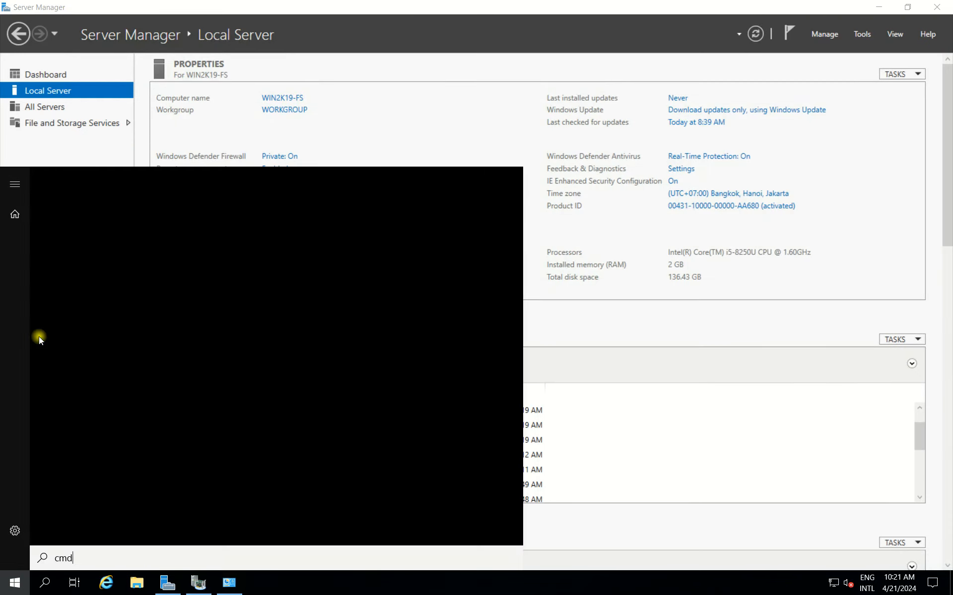
key("Return")
left_click_drag(284, 28, 349, 162)
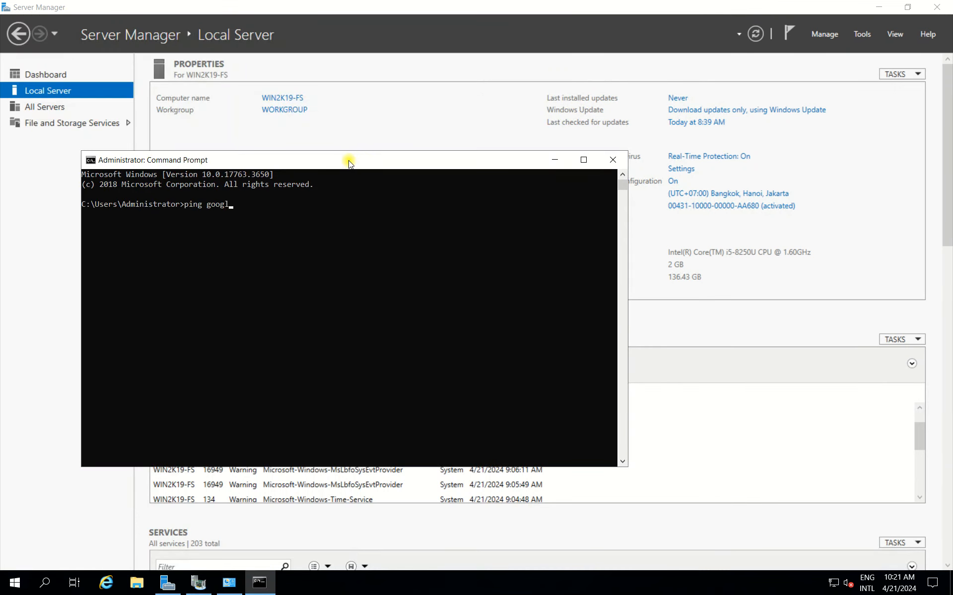
type("-t")
key("Return")
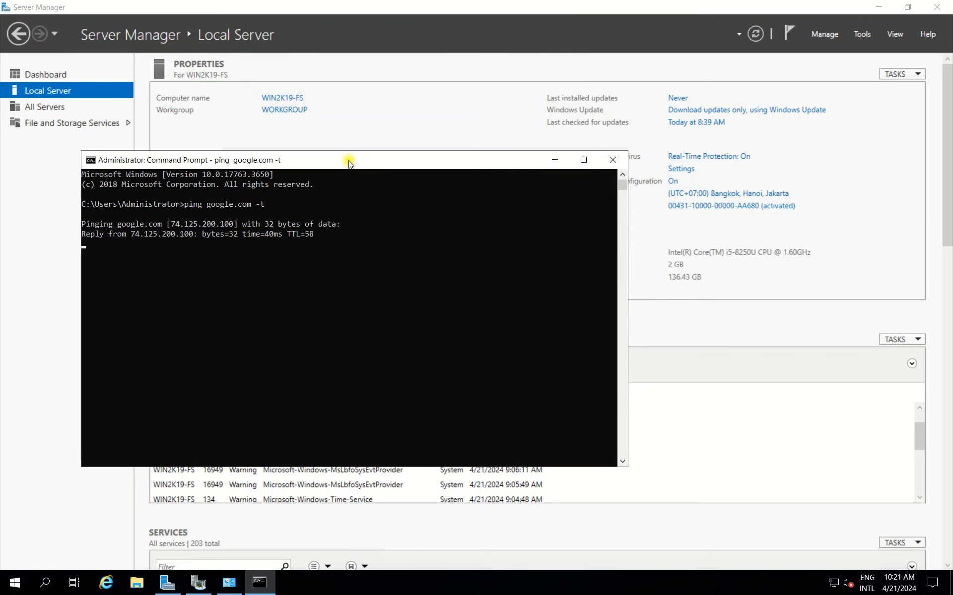
left_click_drag(349, 162, 284, 100)
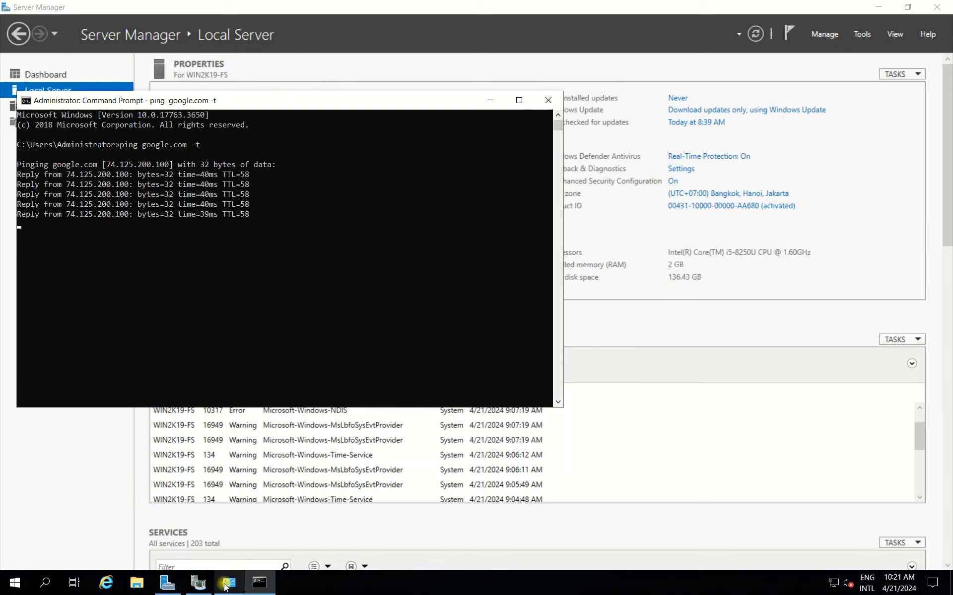
Arrange Network Connections beside the running ping and disable the Ethernet 3 adapter.
left_click(527, 39)
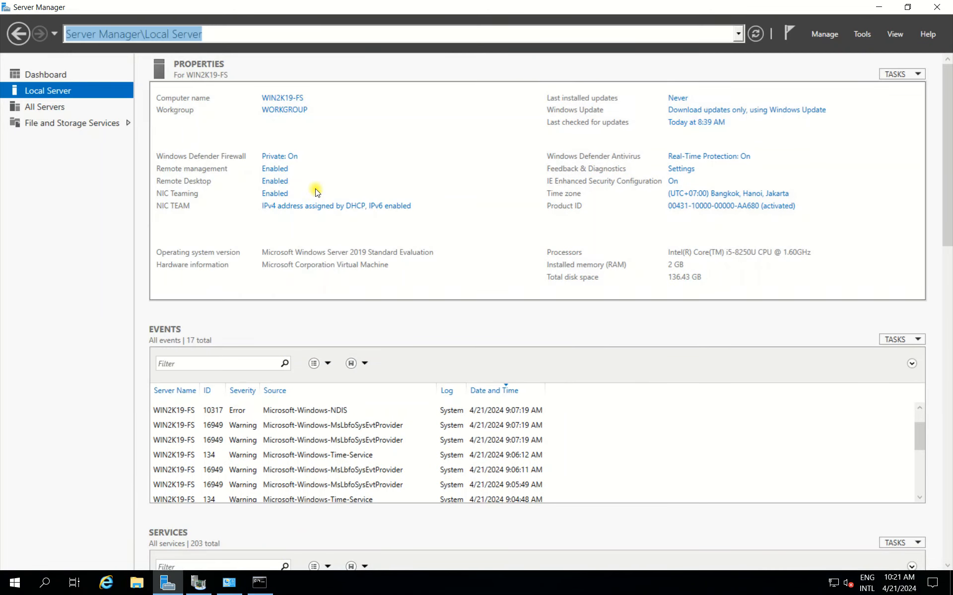
left_click(308, 207)
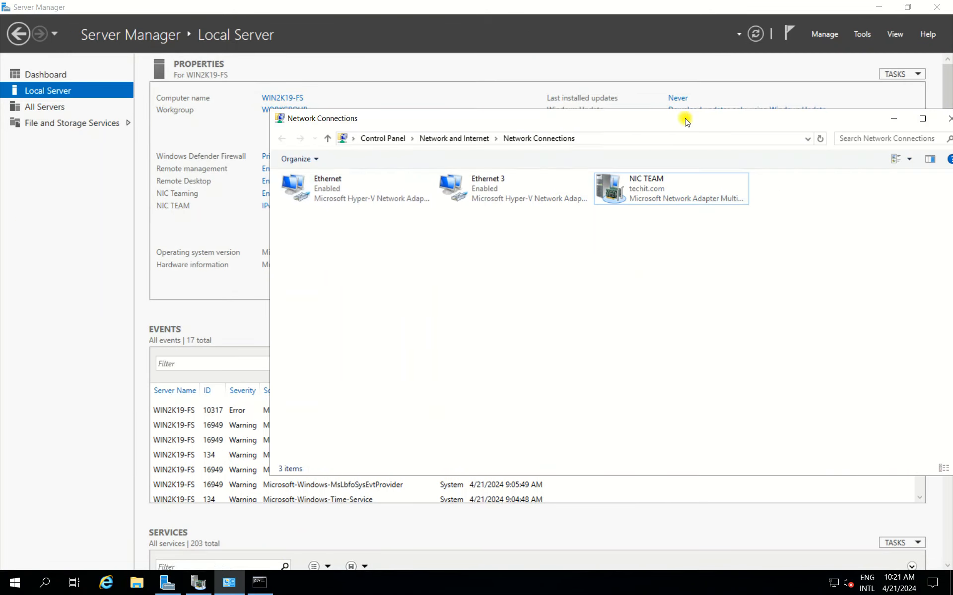
left_click(576, 193)
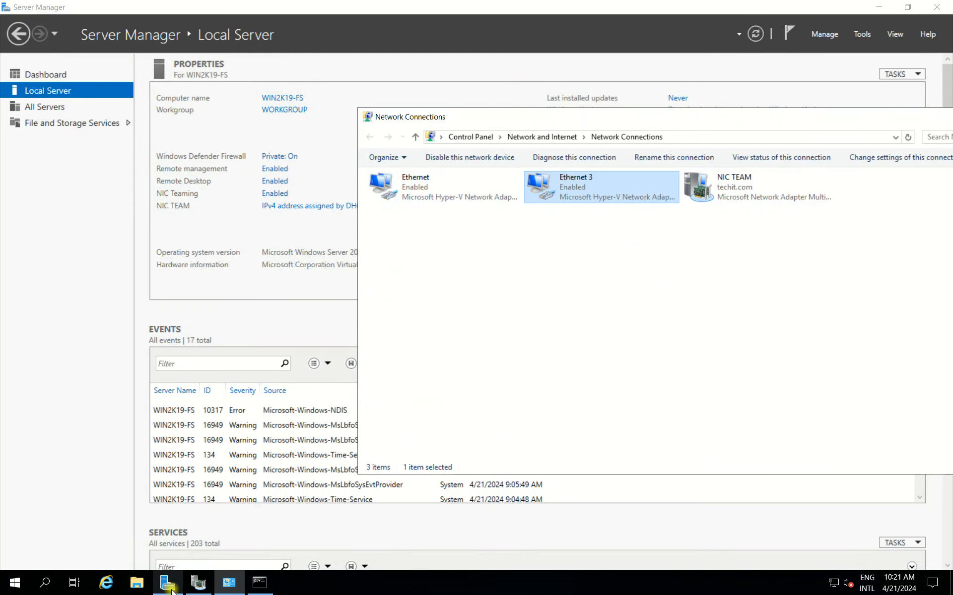
left_click(259, 583)
left_click_drag(564, 225, 361, 223)
right_click(594, 189)
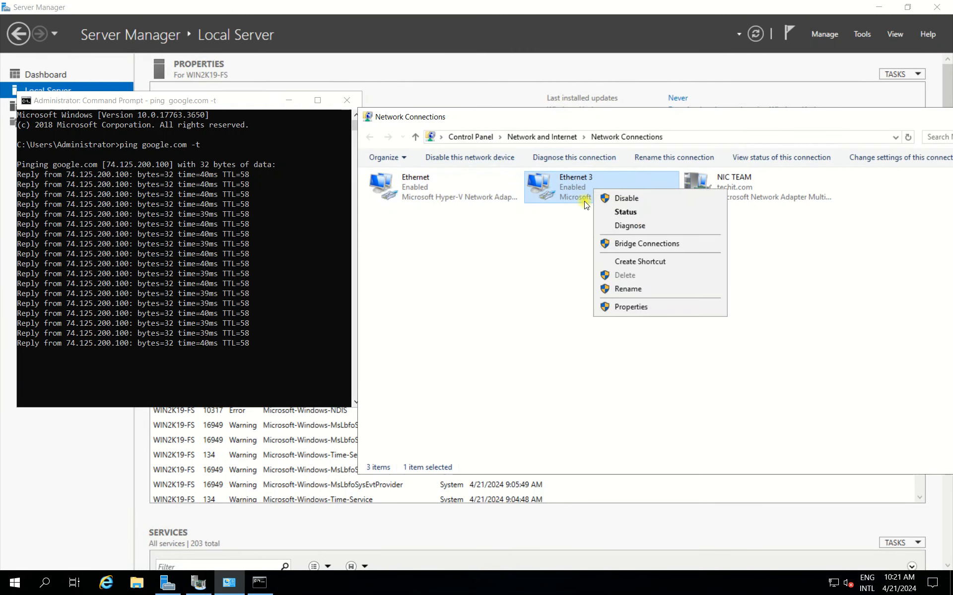
left_click(636, 200)
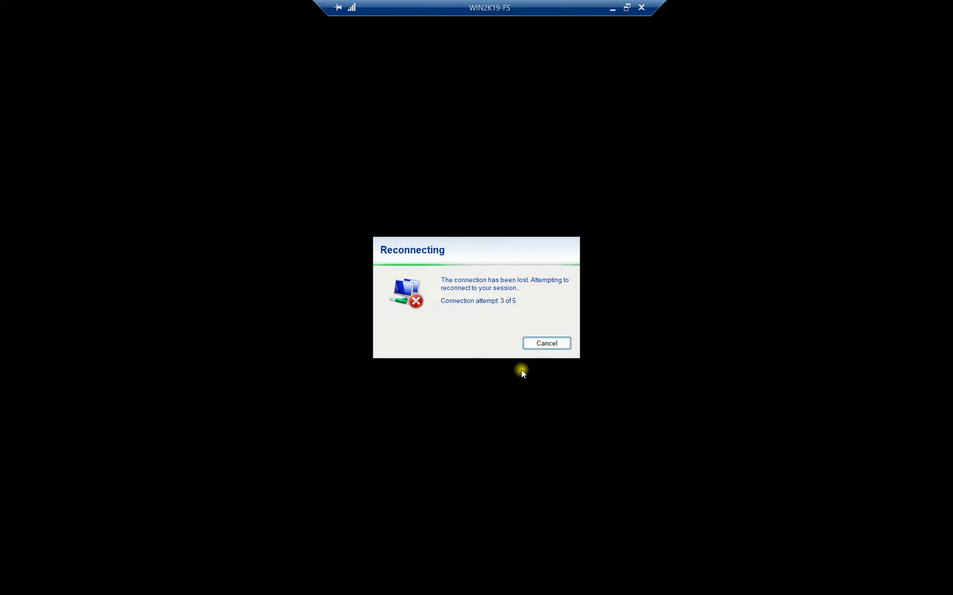
Leave the full-screen remote session to view the NIC team diagram, and return to the maximized WIN2K19-FS session.
left_click(627, 7)
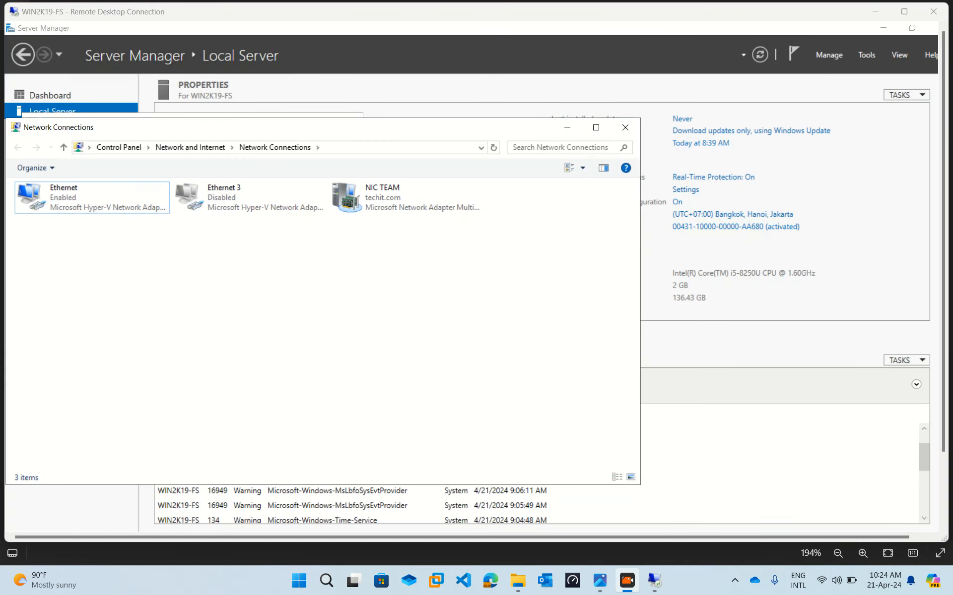
left_click(632, 1)
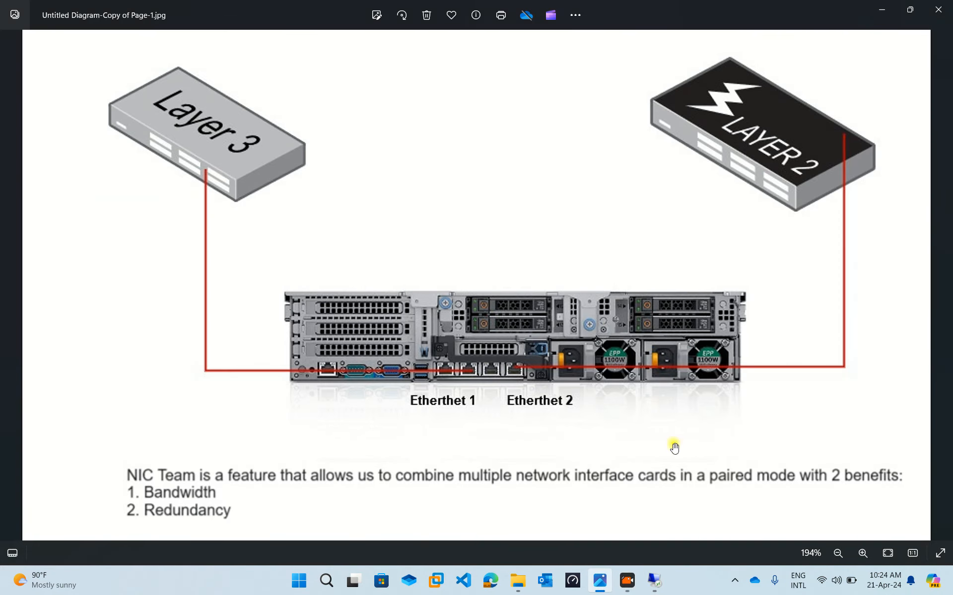
left_click(654, 580)
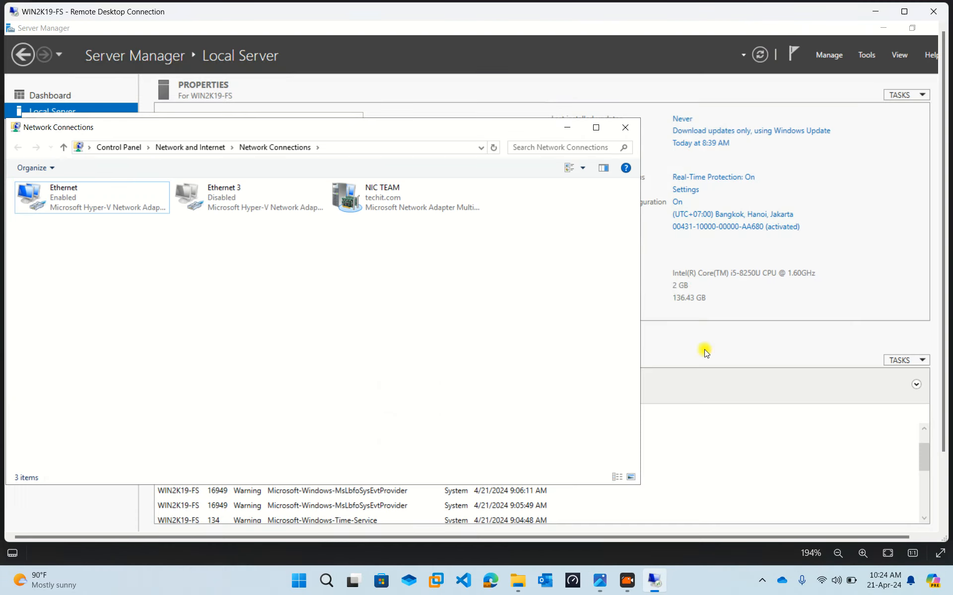
left_click(904, 11)
Check the Ethernet 3 adapter's state and the continuous ping's replies, and minimize both windows to return to Local Server.
left_click_drag(411, 112, 510, 119)
left_click(289, 186)
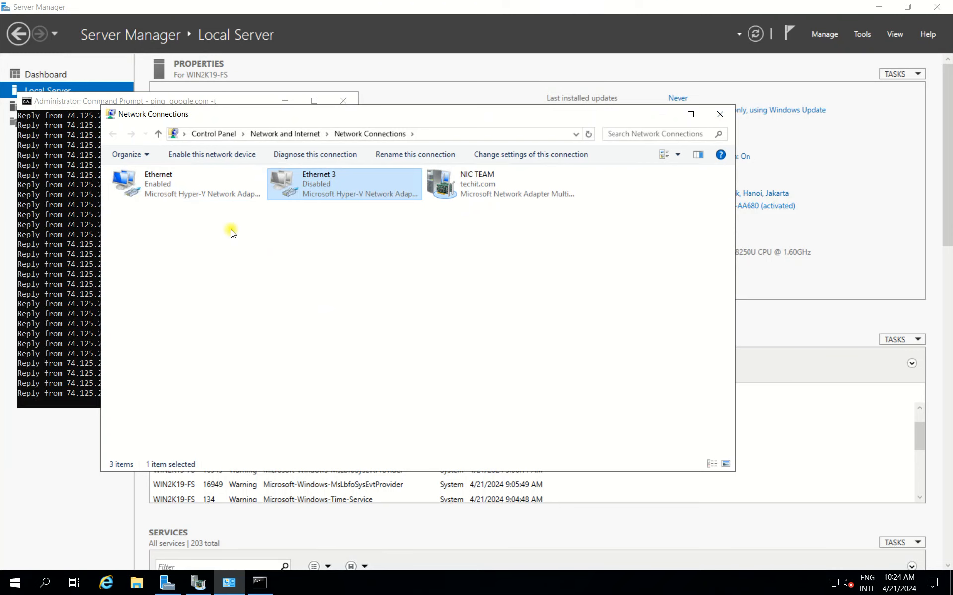
left_click(40, 263)
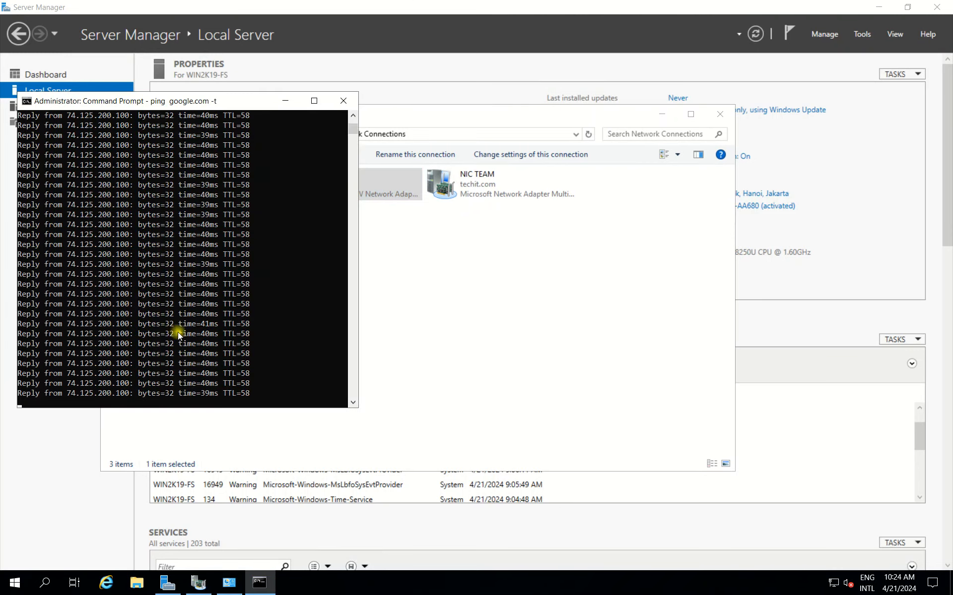
left_click_drag(229, 106, 774, 127)
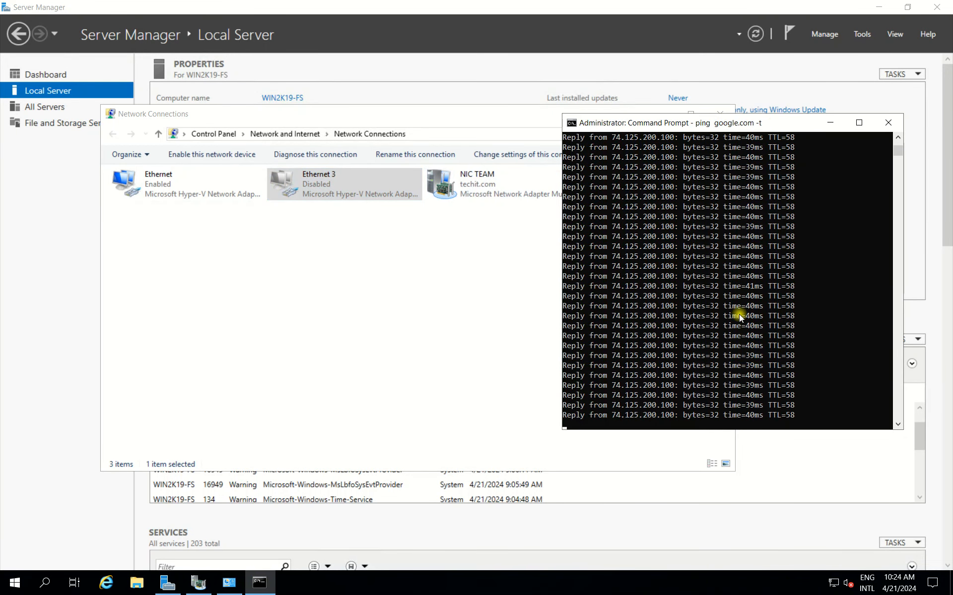
left_click(827, 123)
left_click(664, 114)
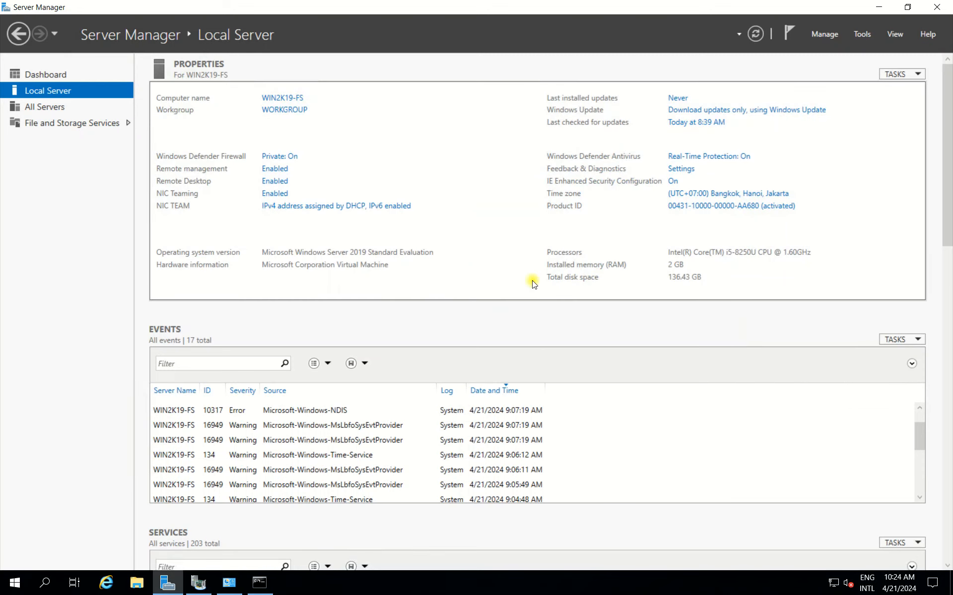
scroll(939, 325, "down", 15)
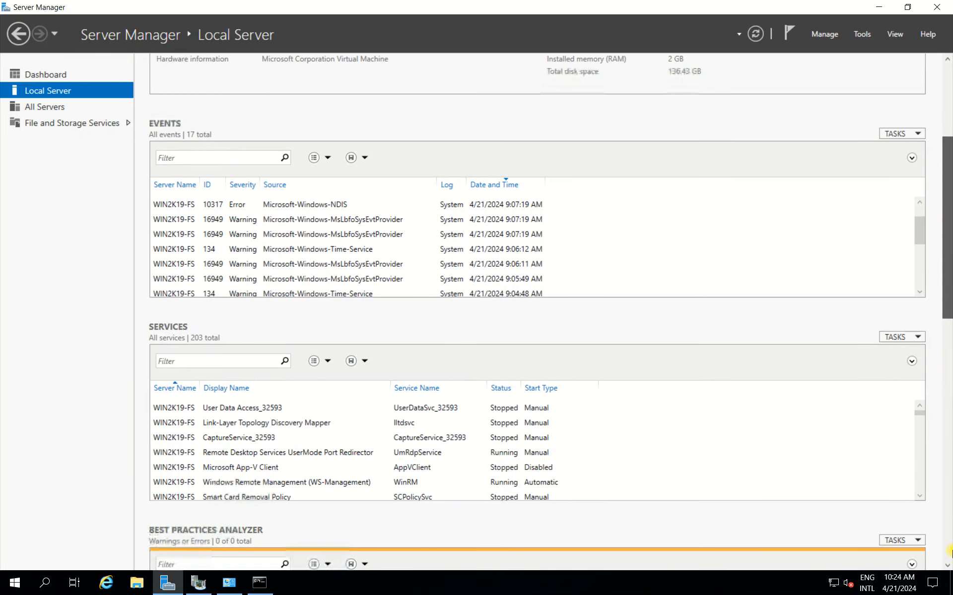